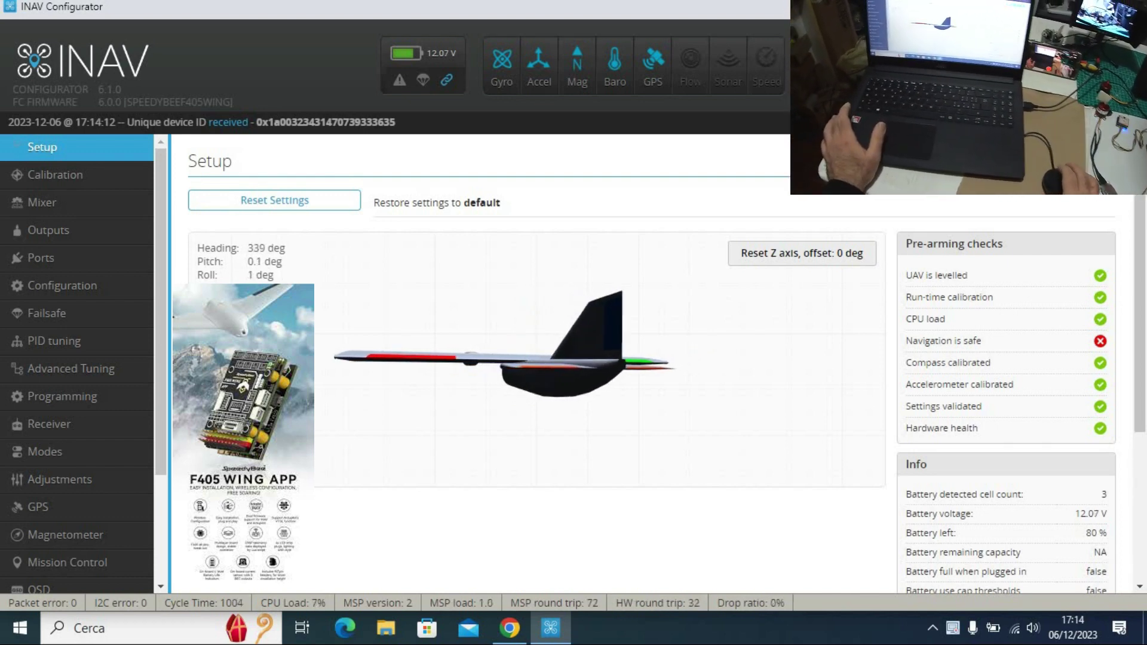
Review the setup page's pre-arming checks and sensor info, and the mixer's airplane preset, output mapping and motor rules.
scroll(775, 361, down, 4)
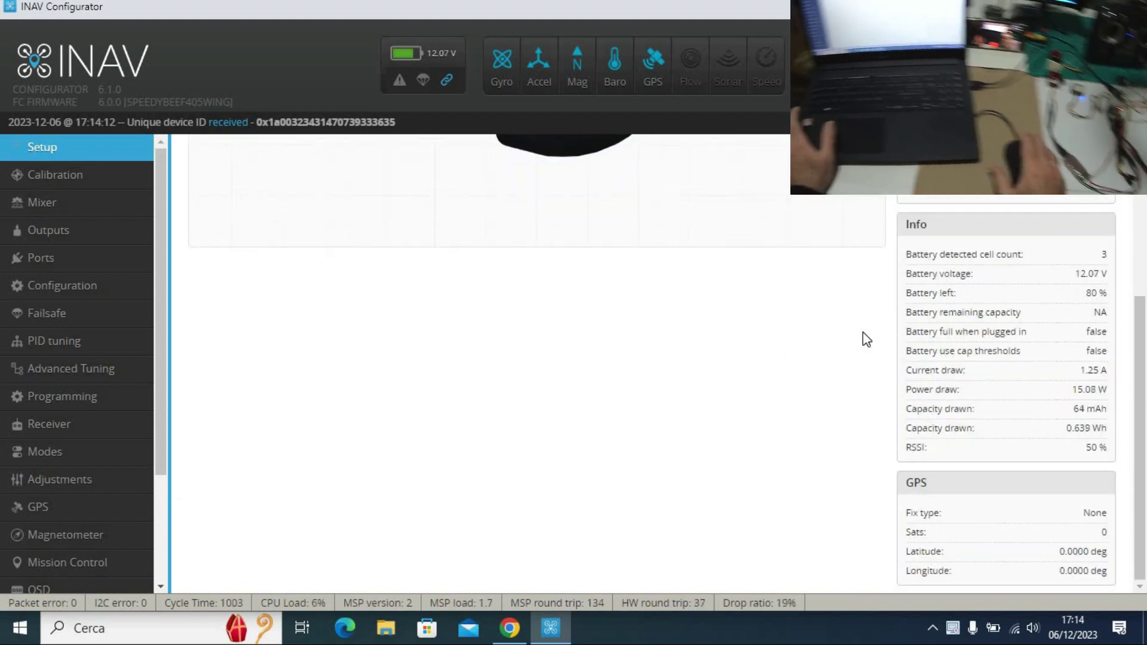
scroll(817, 364, up, 4)
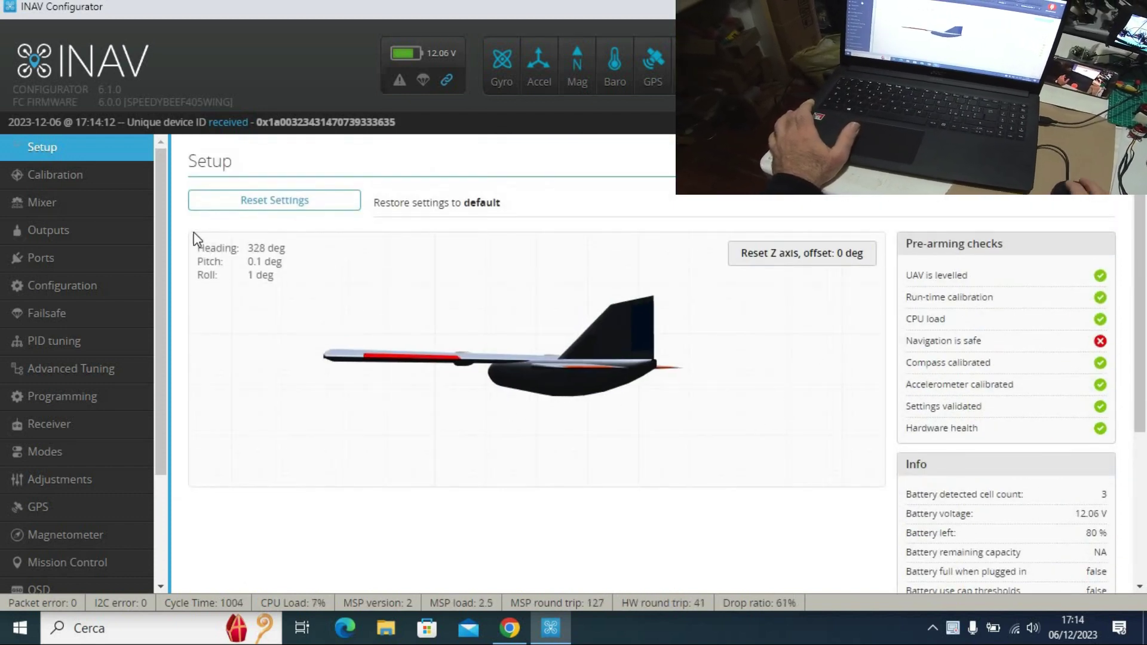
click(41, 200)
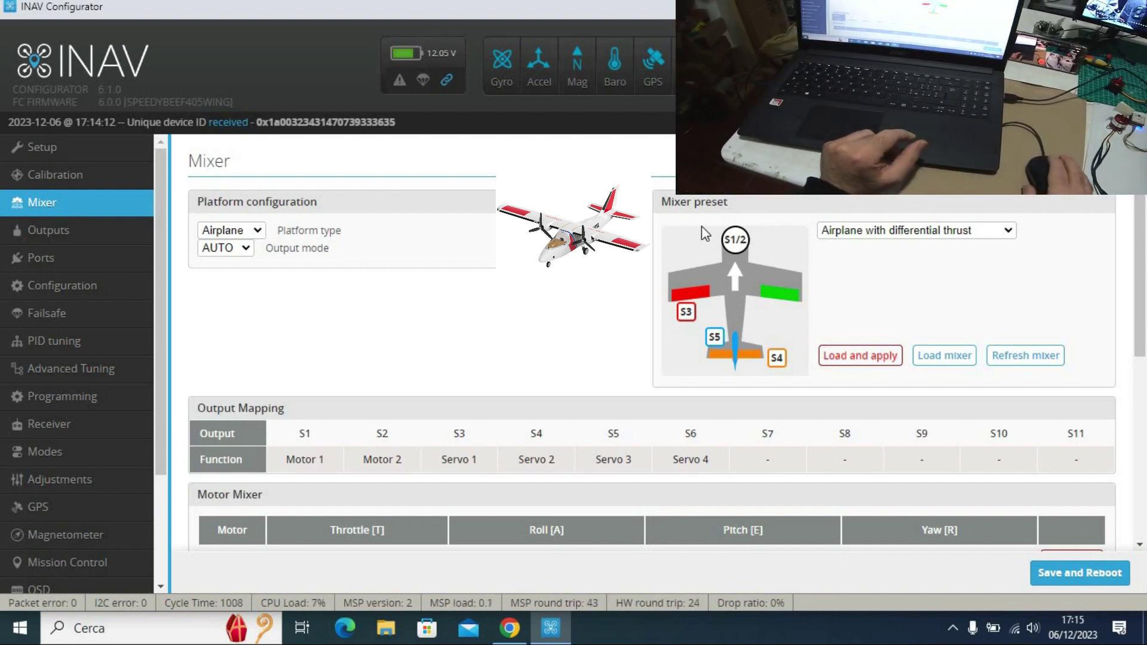
scroll(512, 311, down, 1)
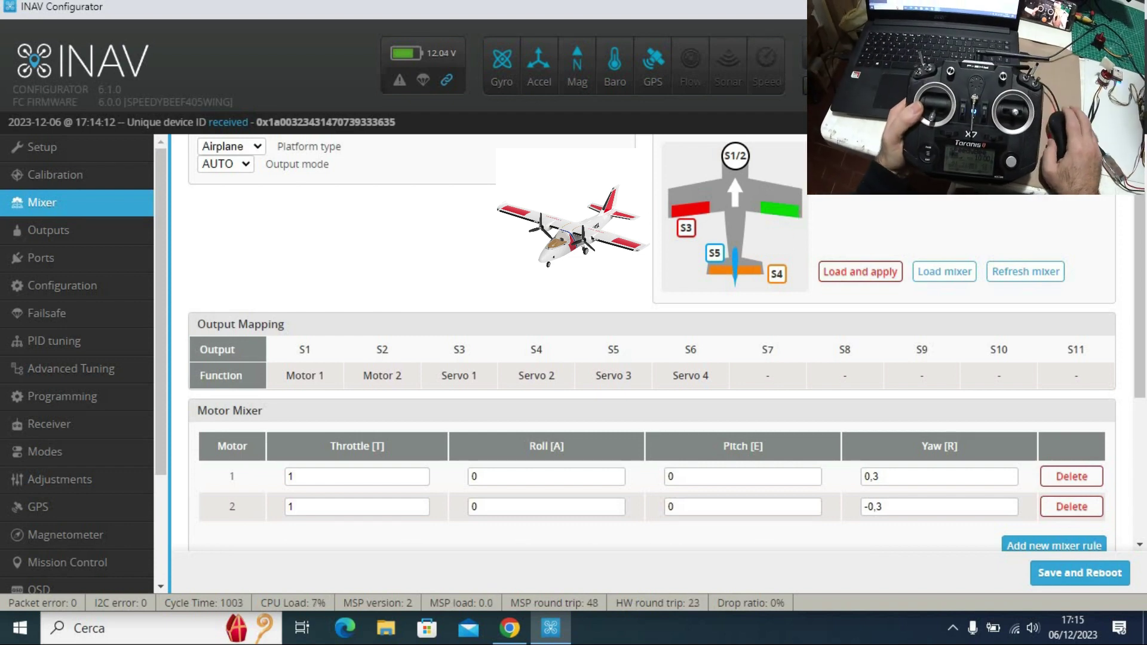
Review the outputs configuration, including the ESC protocol, motor settings and servo positions.
click(74, 234)
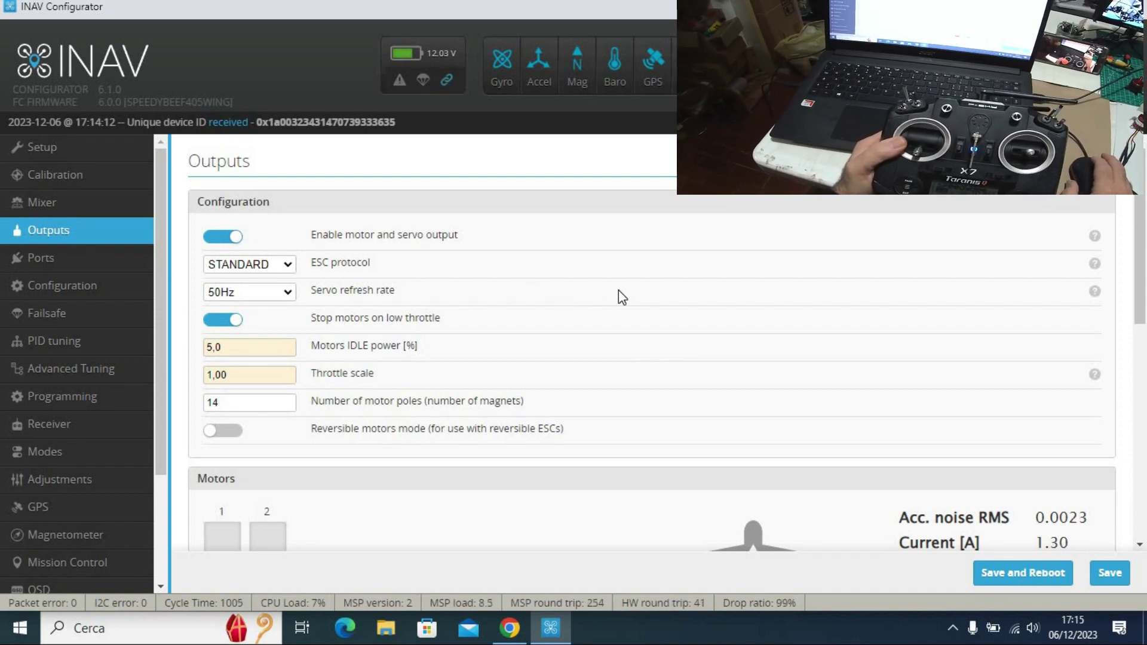
scroll(618, 297, down, 1)
scroll(621, 297, down, 1)
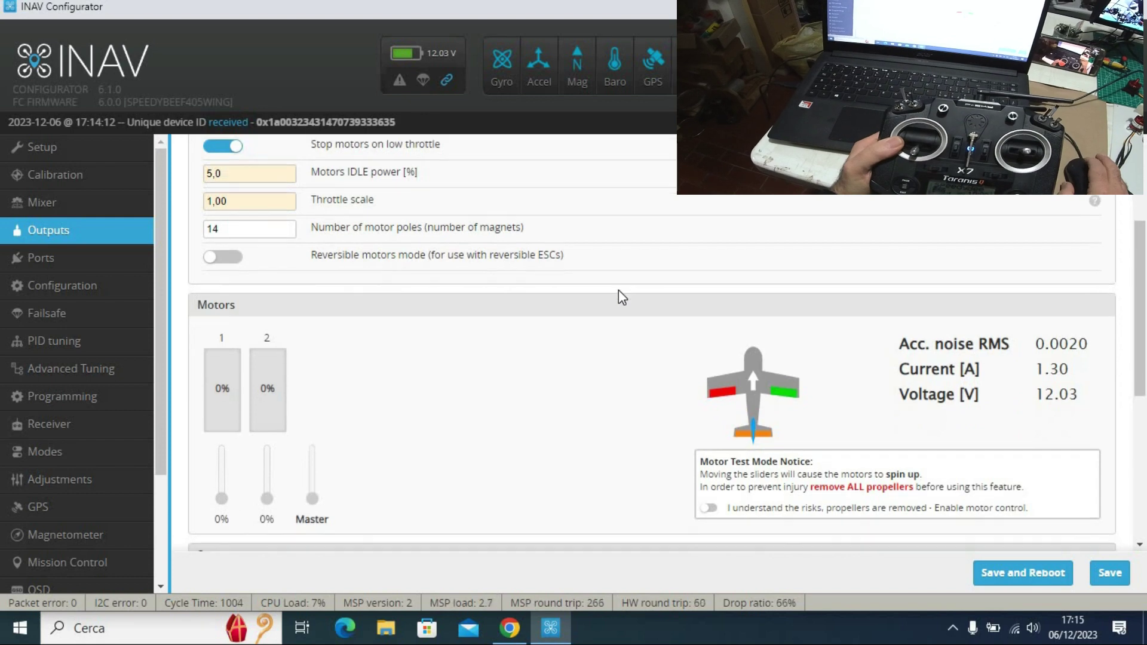
scroll(567, 311, down, 1)
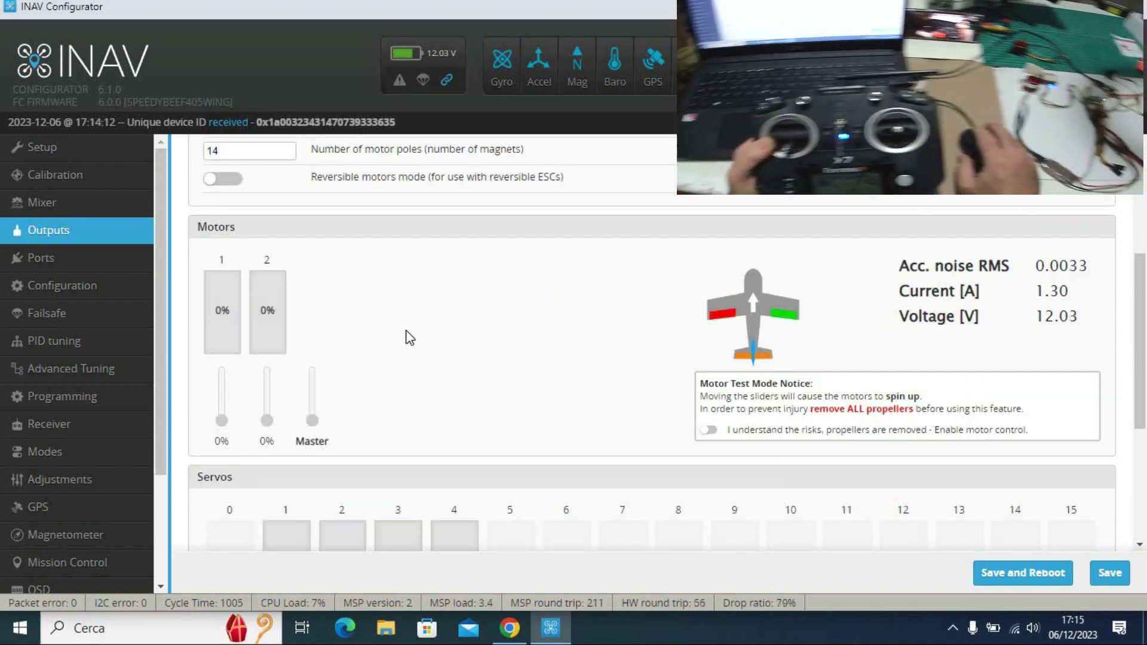
scroll(415, 334, down, 2)
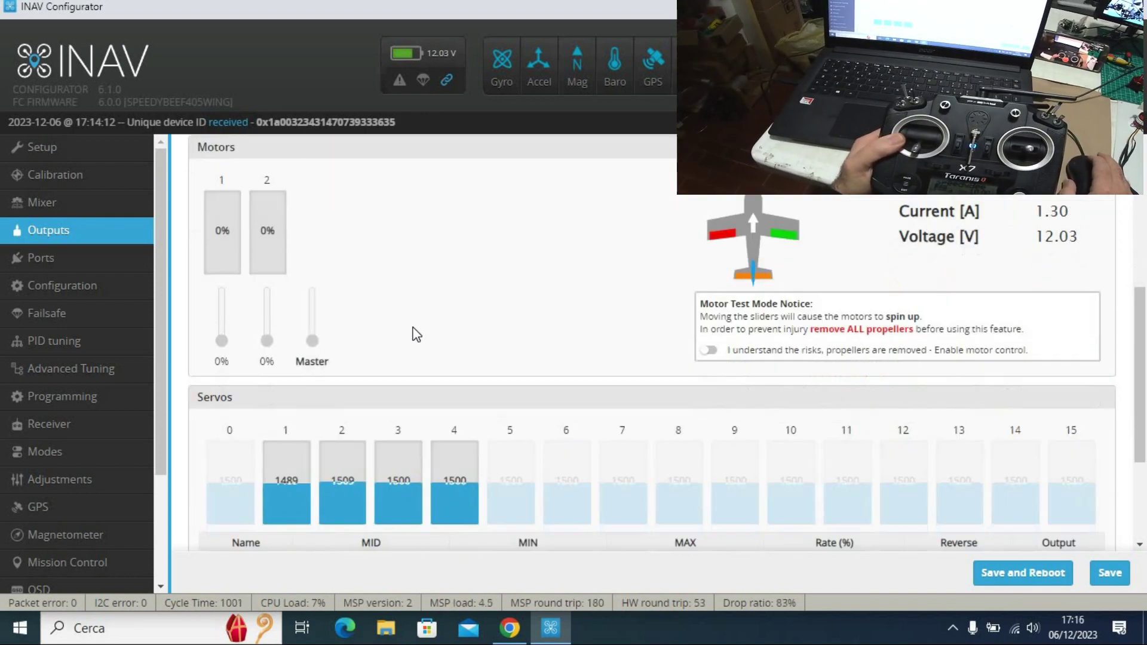
scroll(429, 323, up, 1)
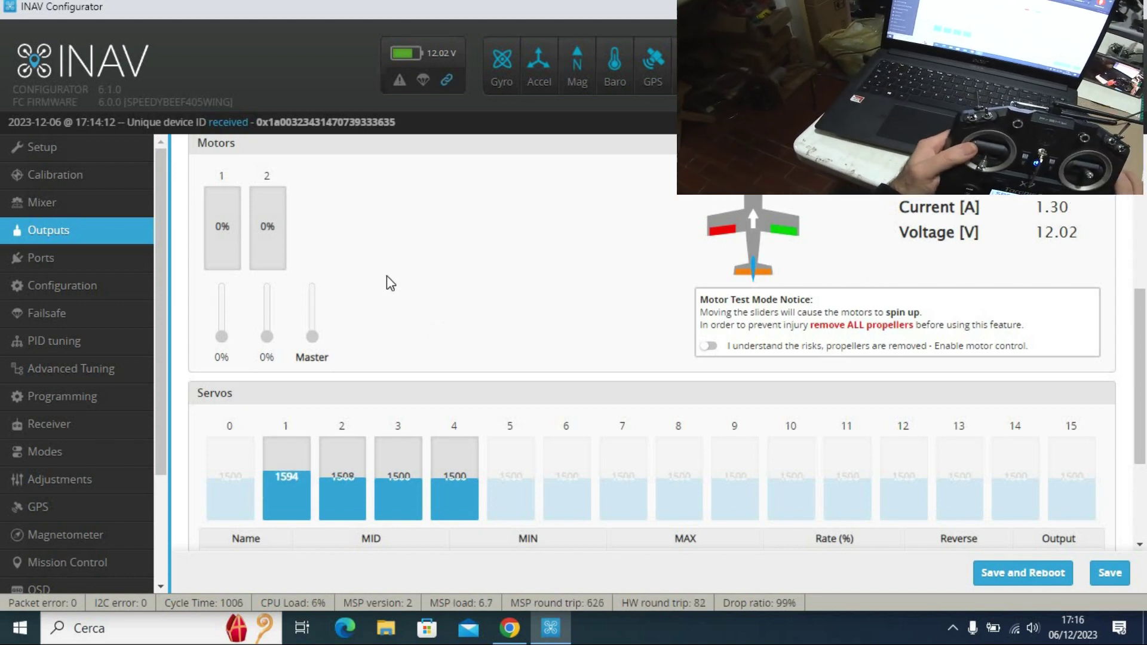
Set the UART5 peripheral to TBS SmartAudio in the serial port configuration.
click(28, 260)
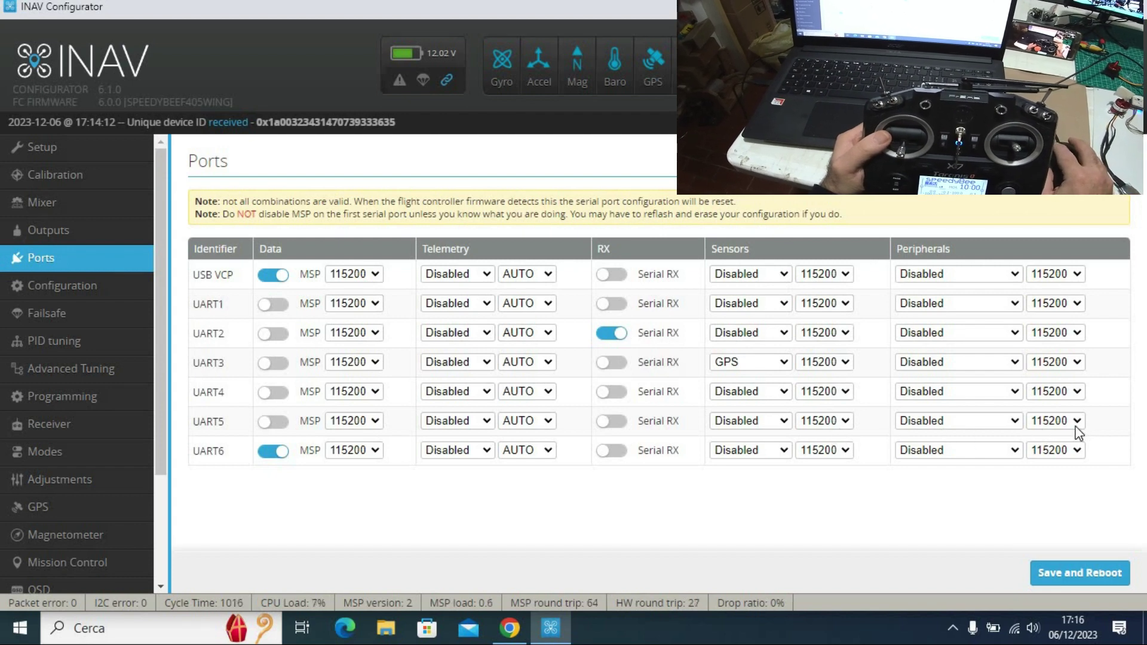
click(1016, 421)
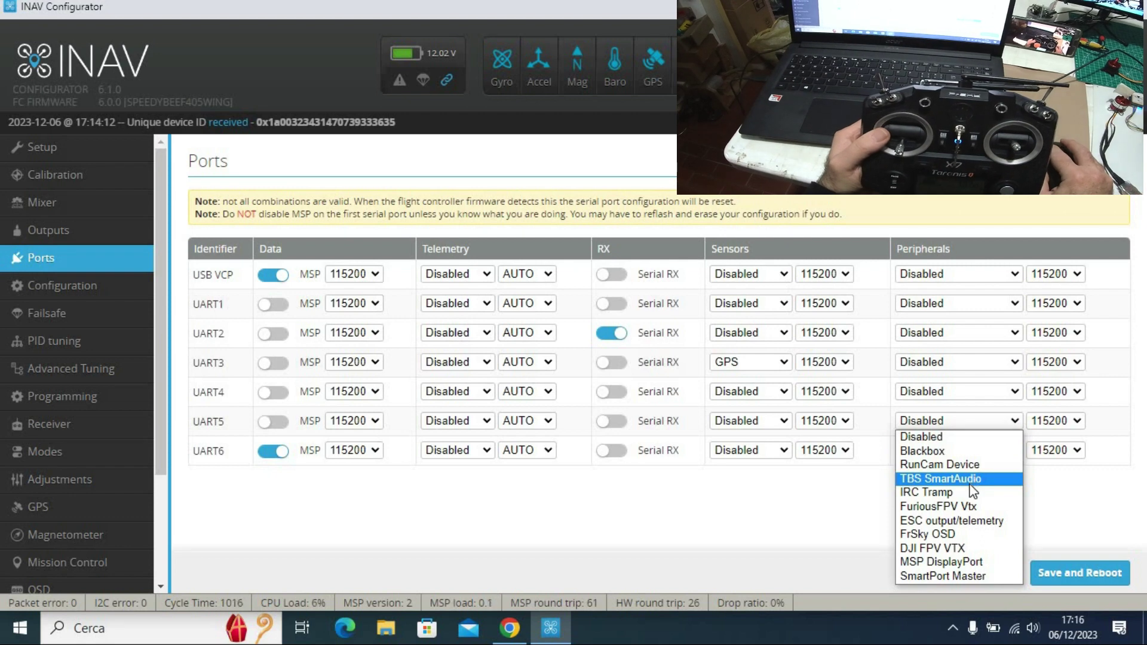
click(1004, 478)
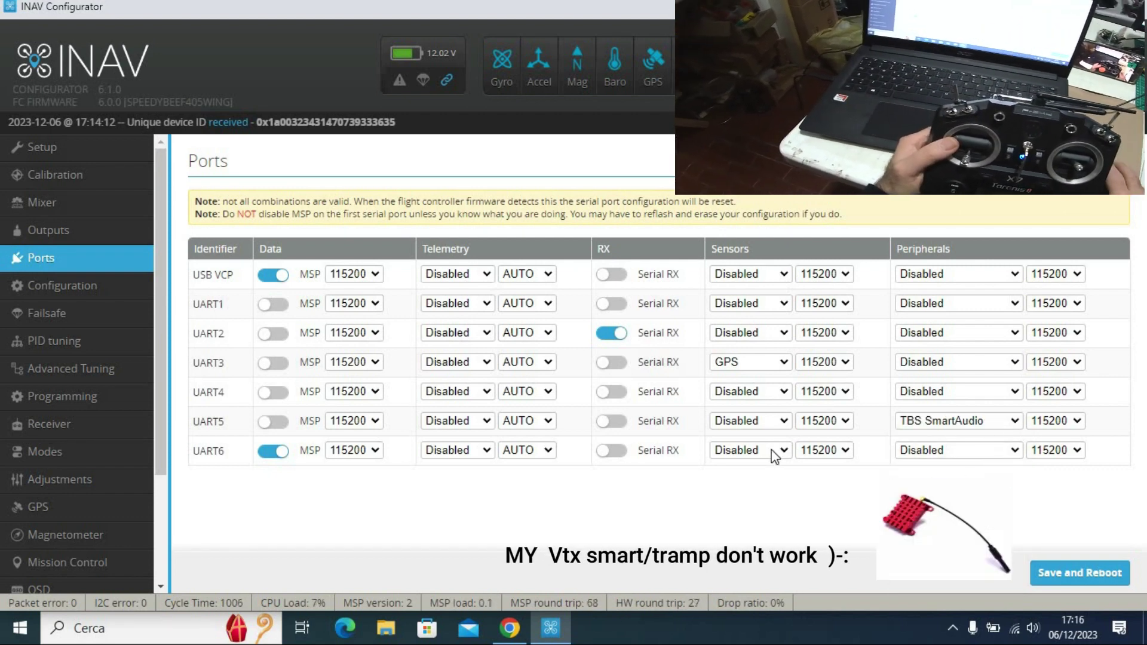
Review the general configuration of sensors and buses, board alignment, battery monitoring and other features.
click(83, 292)
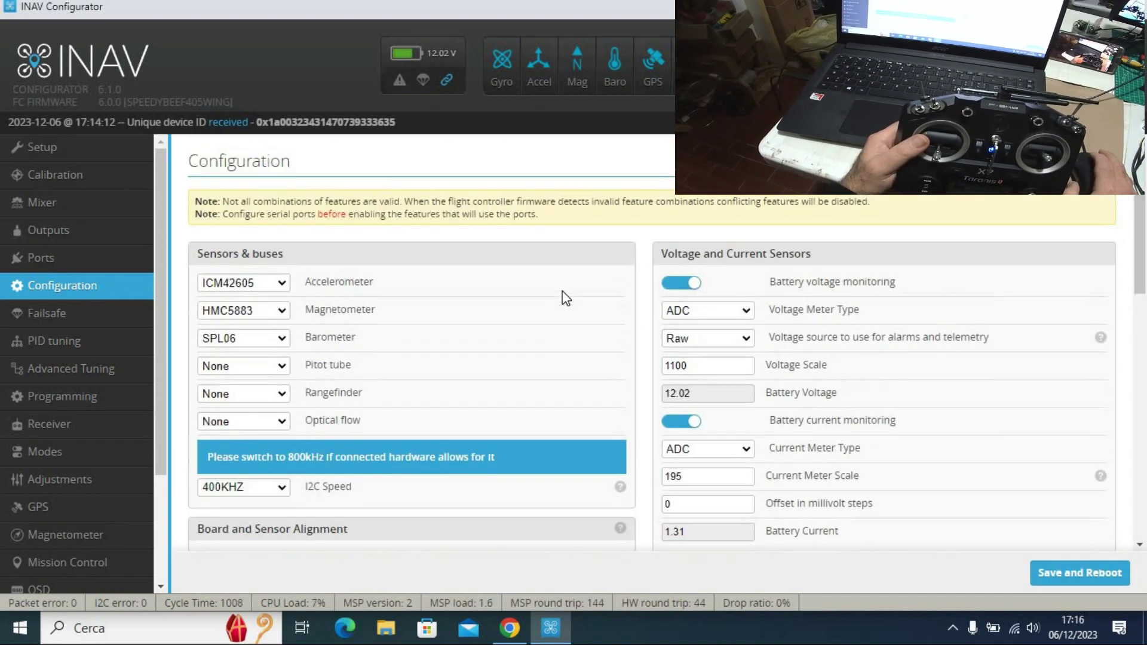
scroll(562, 291, down, 3)
scroll(561, 292, down, 3)
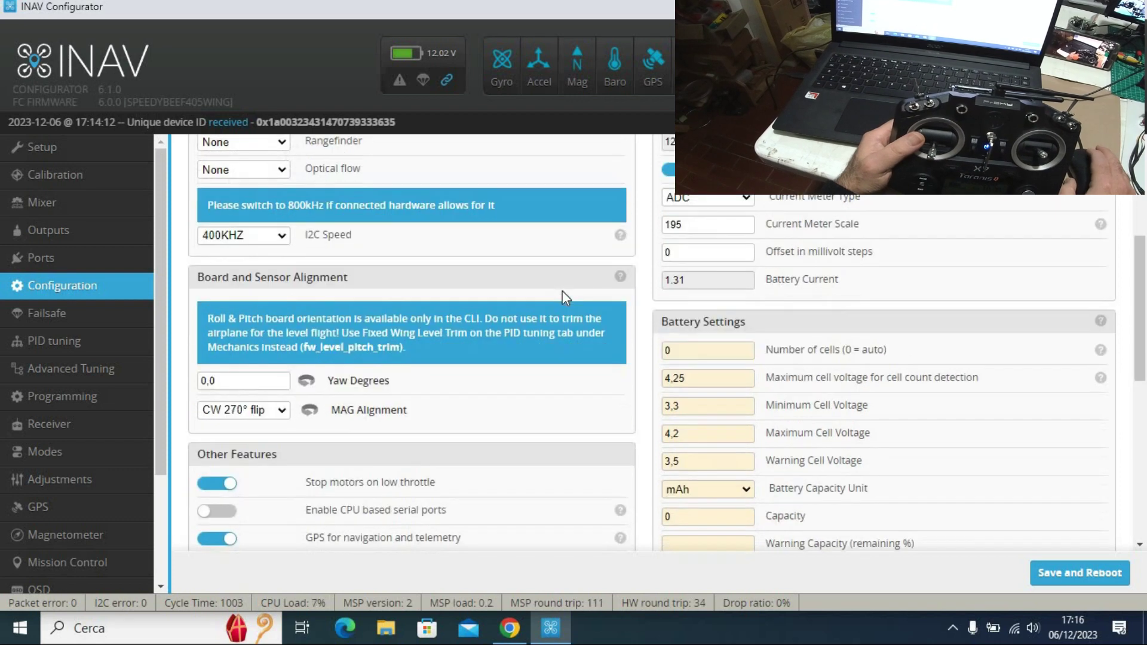
scroll(563, 293, down, 3)
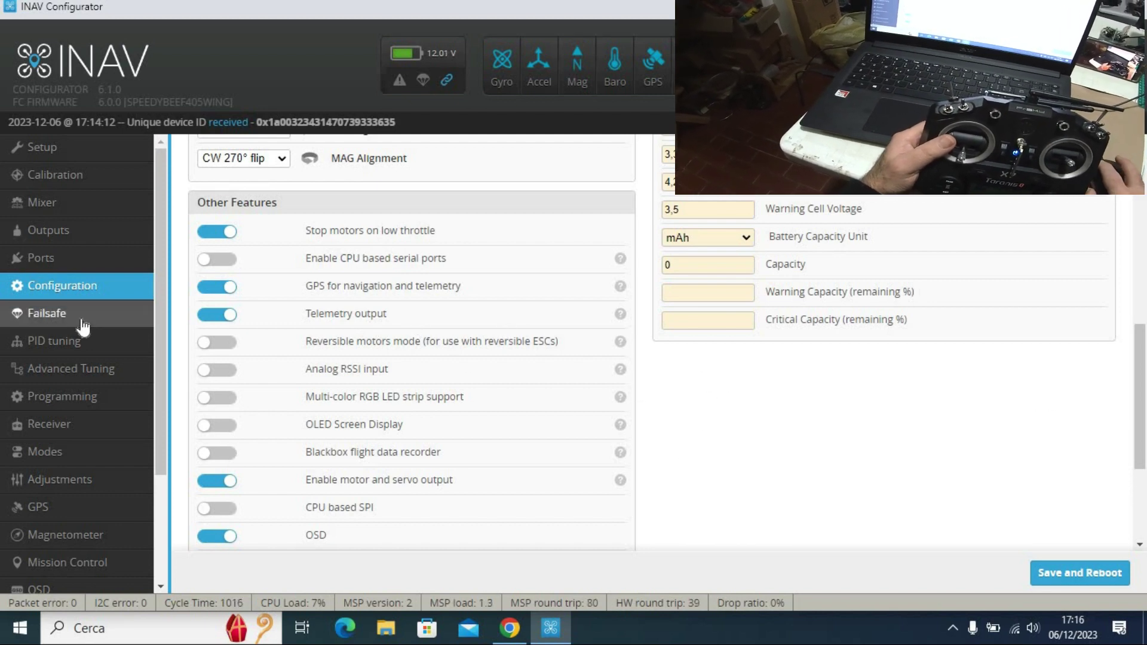
Review the failsafe guard time, the procedure options and the landing values.
click(64, 319)
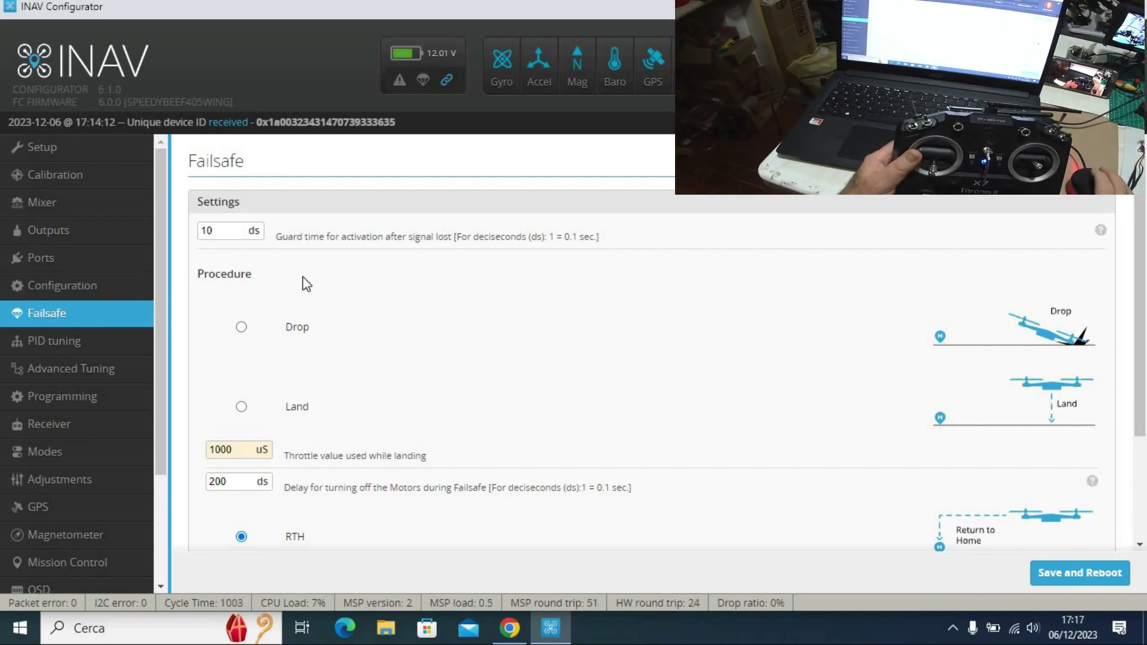
scroll(349, 292, down, 1)
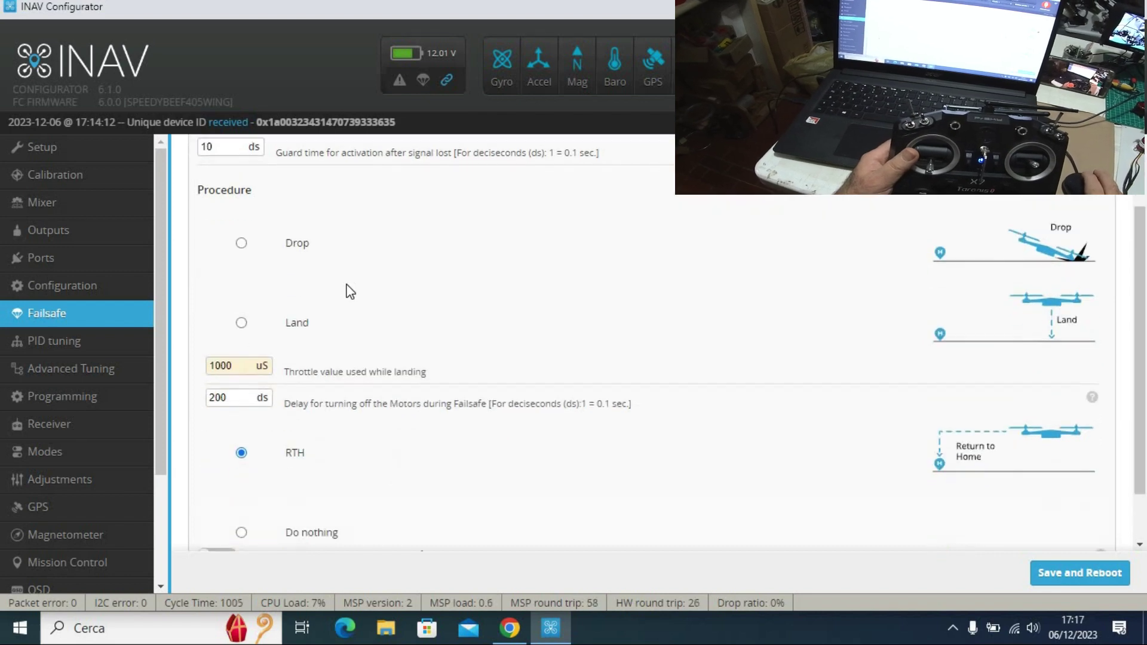
scroll(350, 292, down, 1)
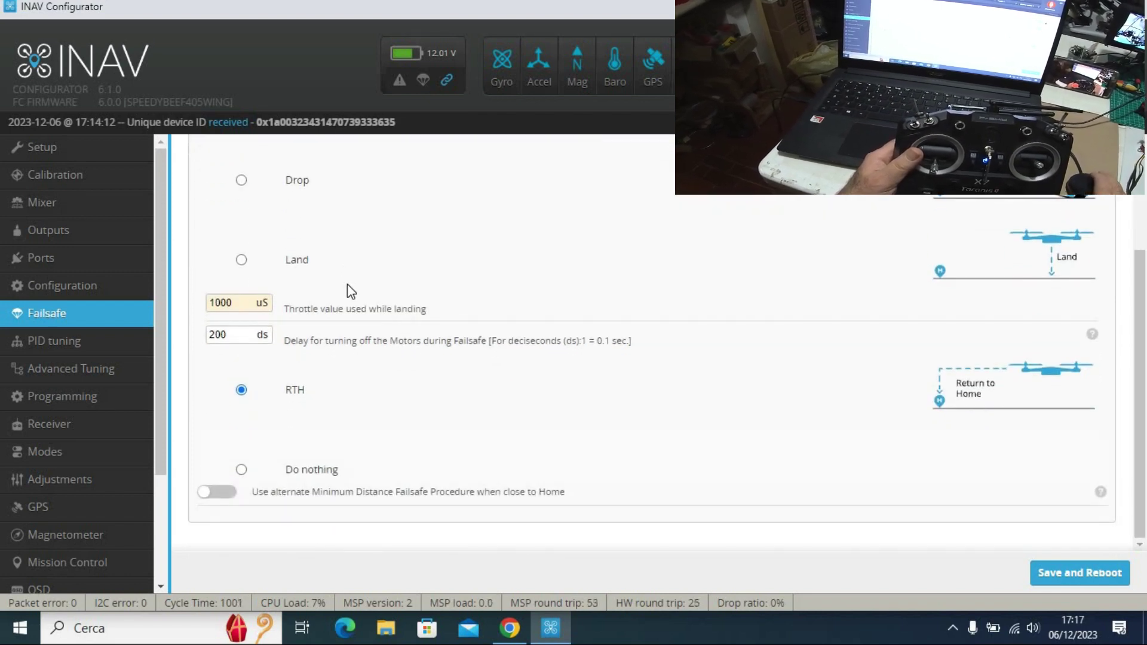
Examine the roll, pitch and yaw PID gains together with the Rates & Expo values.
click(51, 346)
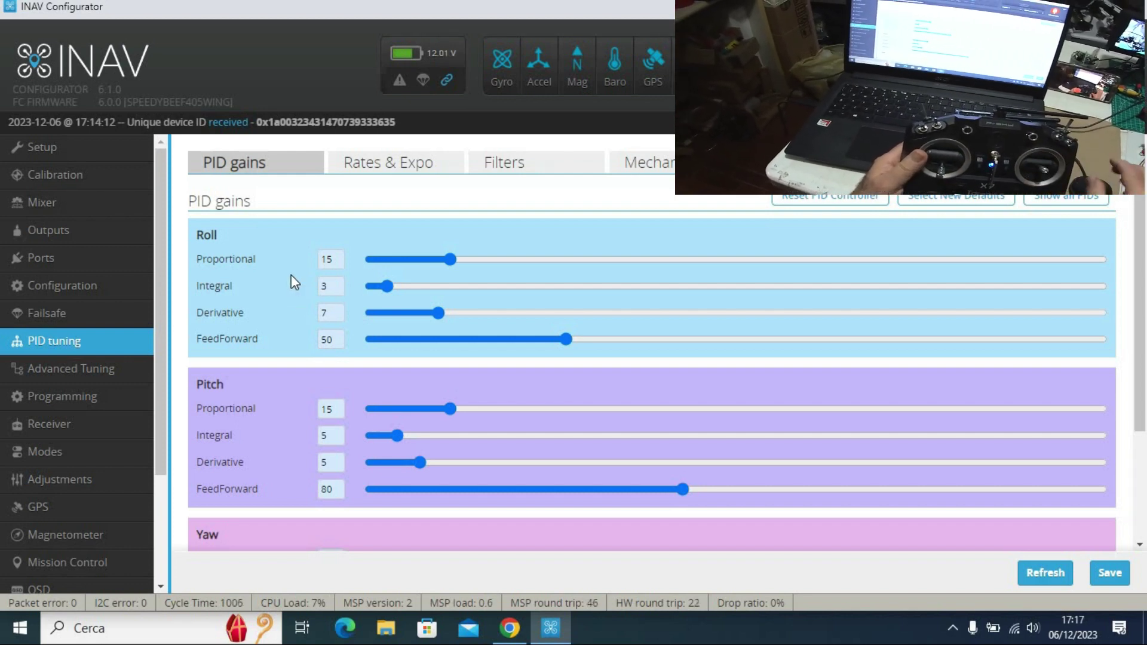
scroll(338, 332, down, 3)
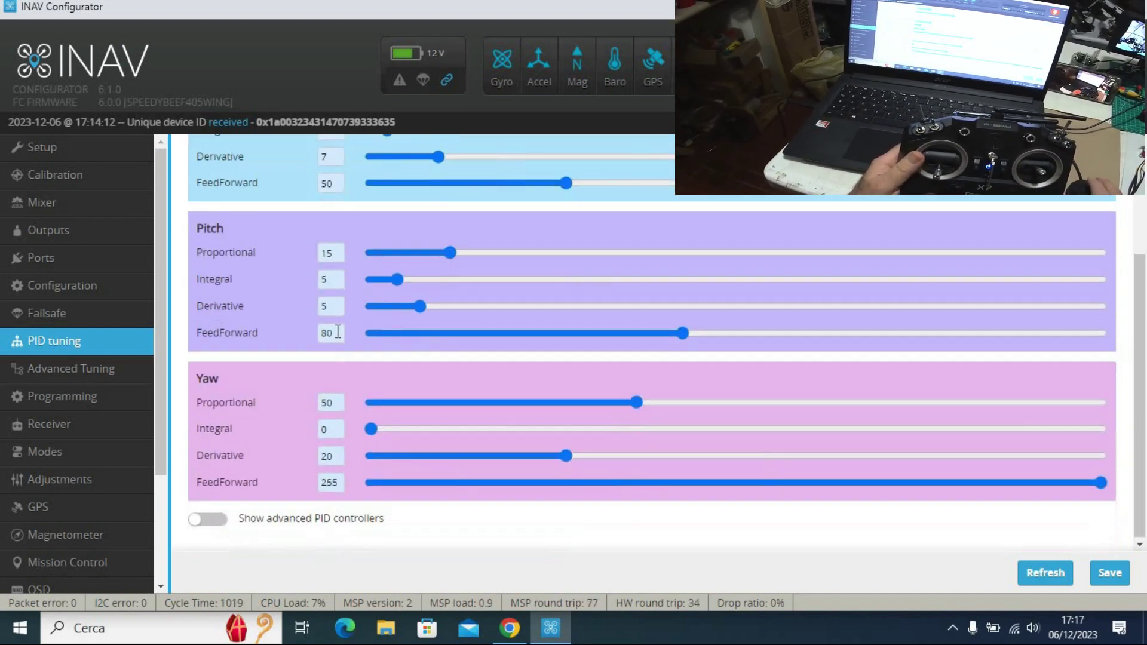
scroll(338, 333, up, 1)
scroll(338, 332, down, 1)
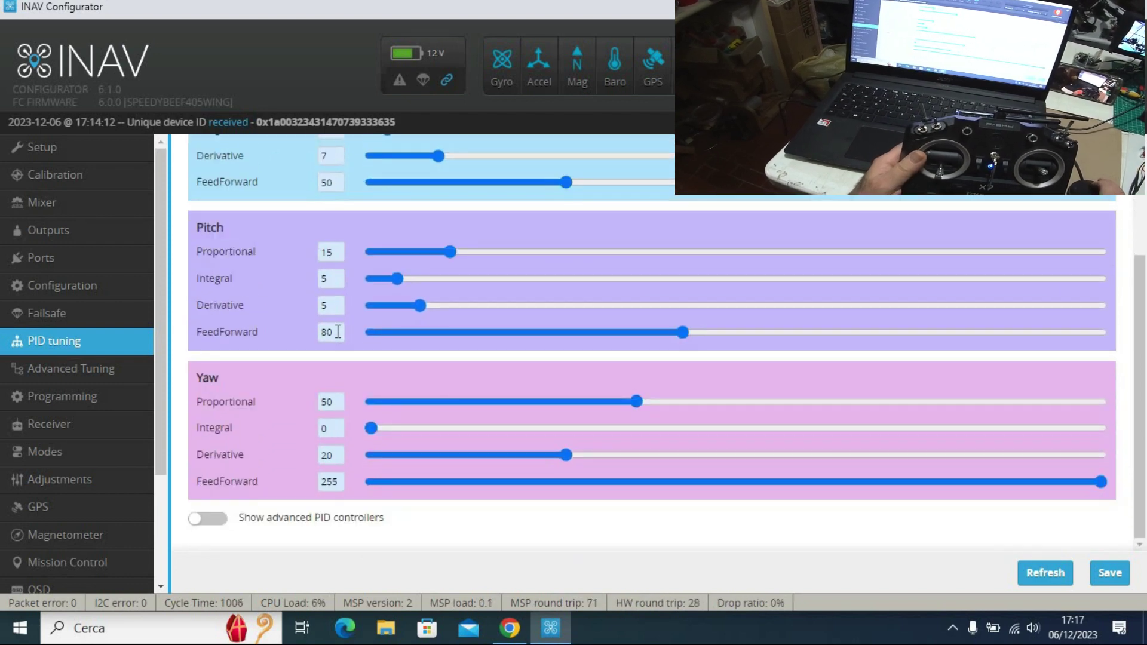
scroll(337, 332, up, 3)
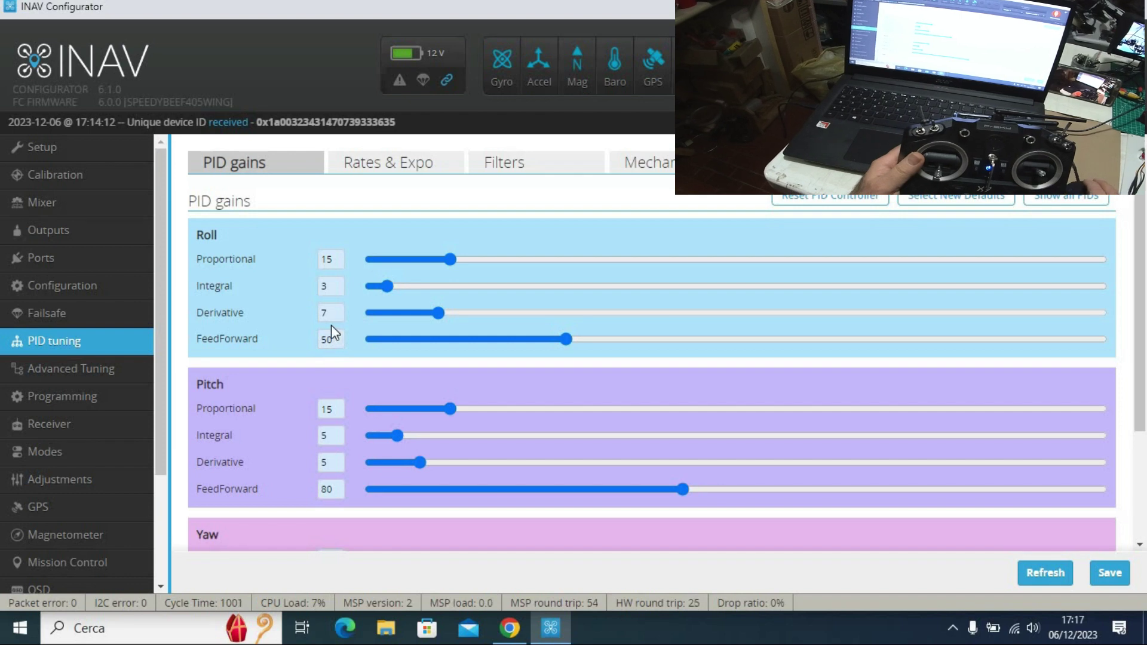
click(414, 169)
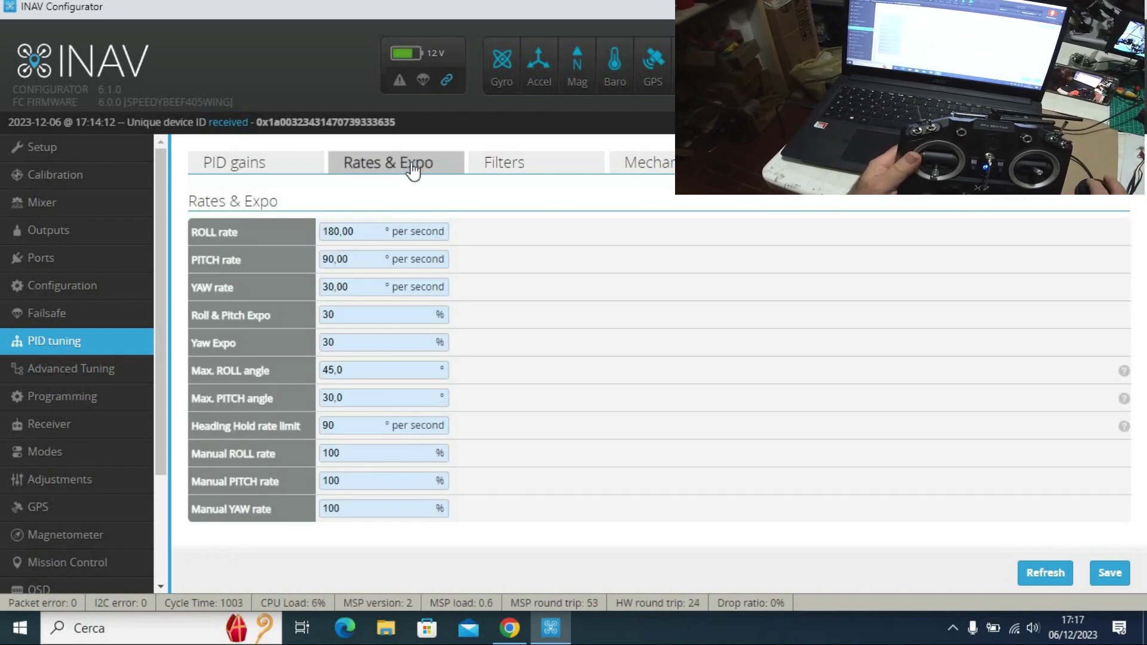
click(282, 161)
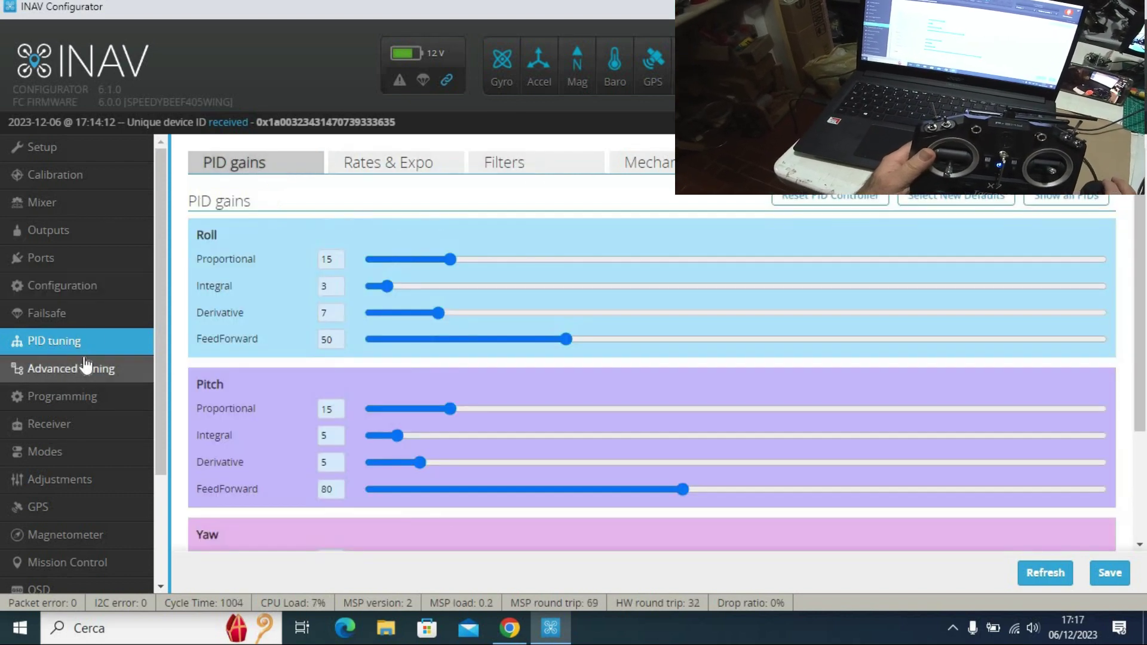
scroll(193, 324, down, 2)
scroll(192, 331, down, 1)
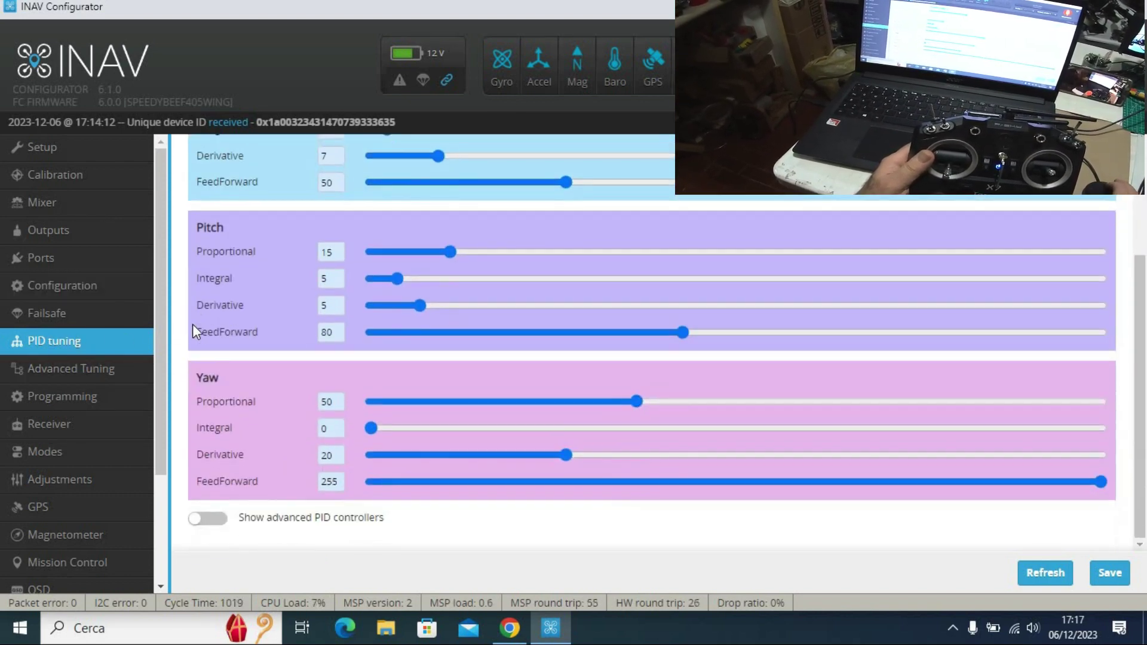
scroll(192, 324, up, 3)
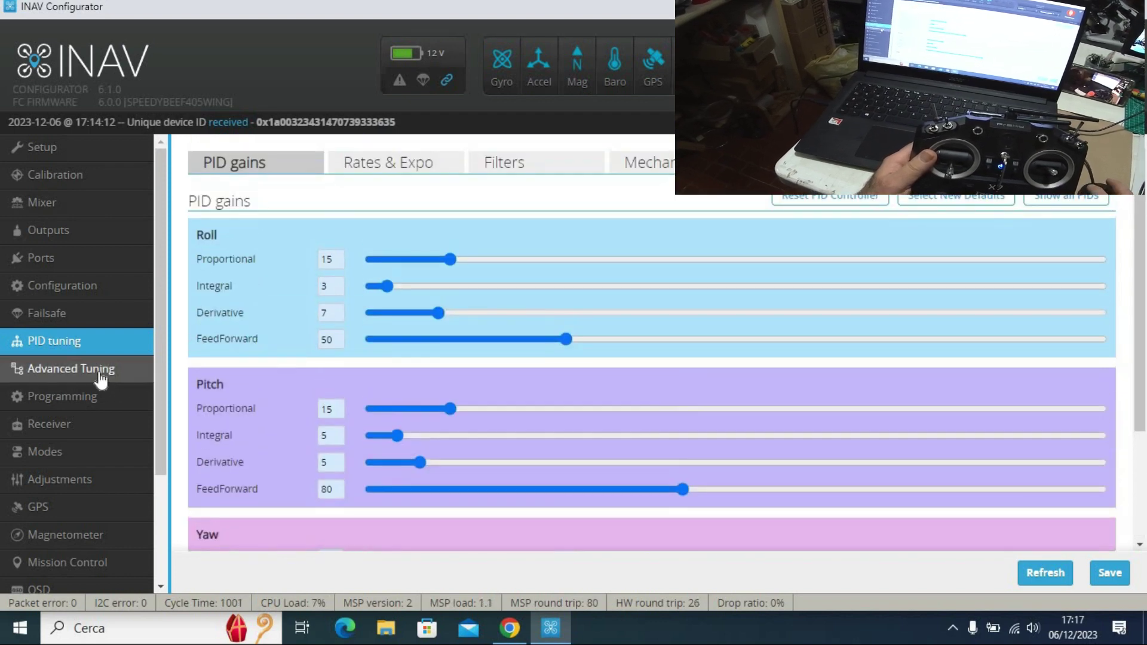
Examine the fixed-wing advanced tuning: auto launch, navigation, battery estimation, RTH, waypoint and automatic landing settings.
click(100, 373)
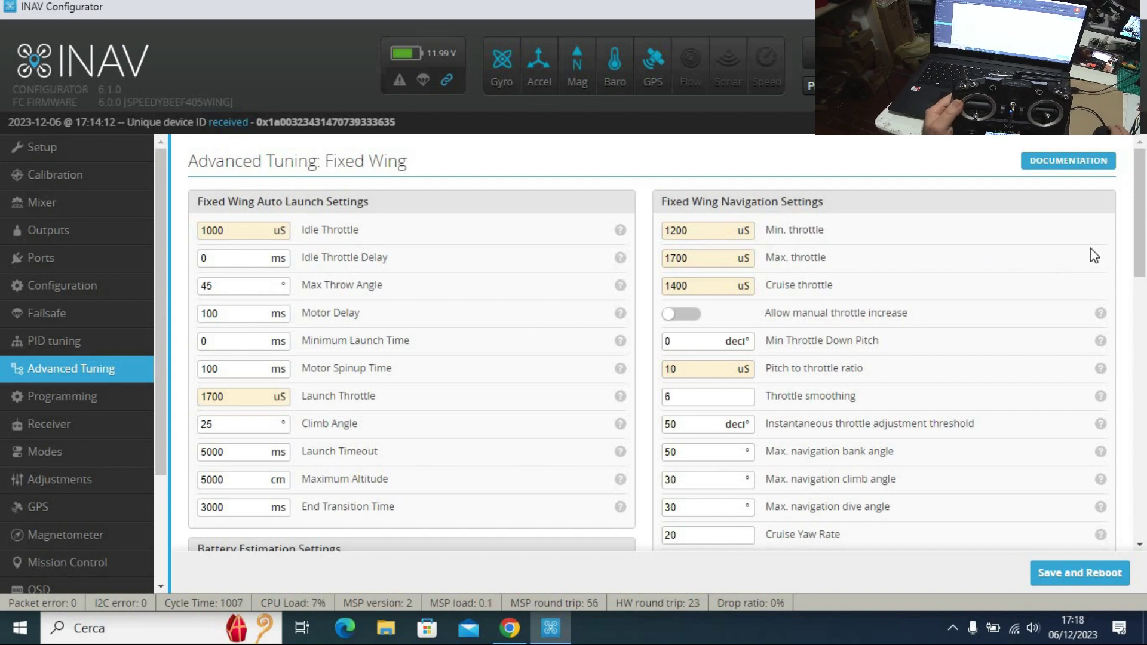
scroll(1091, 249, down, 1)
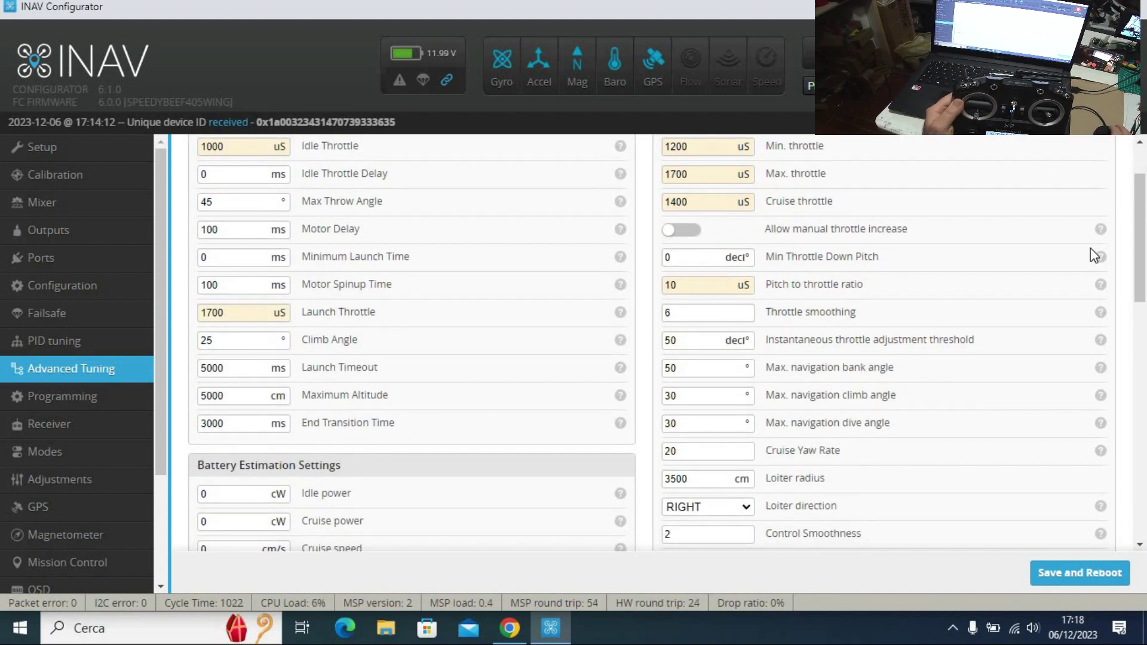
scroll(1091, 249, down, 1)
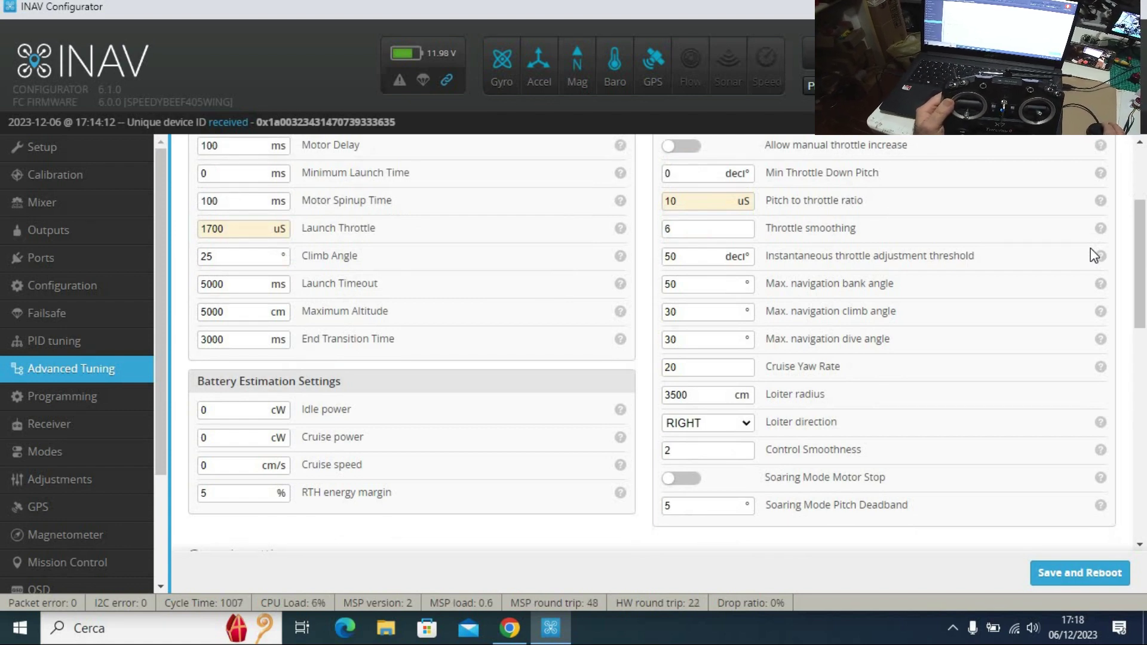
scroll(1091, 248, down, 2)
scroll(1091, 248, down, 1)
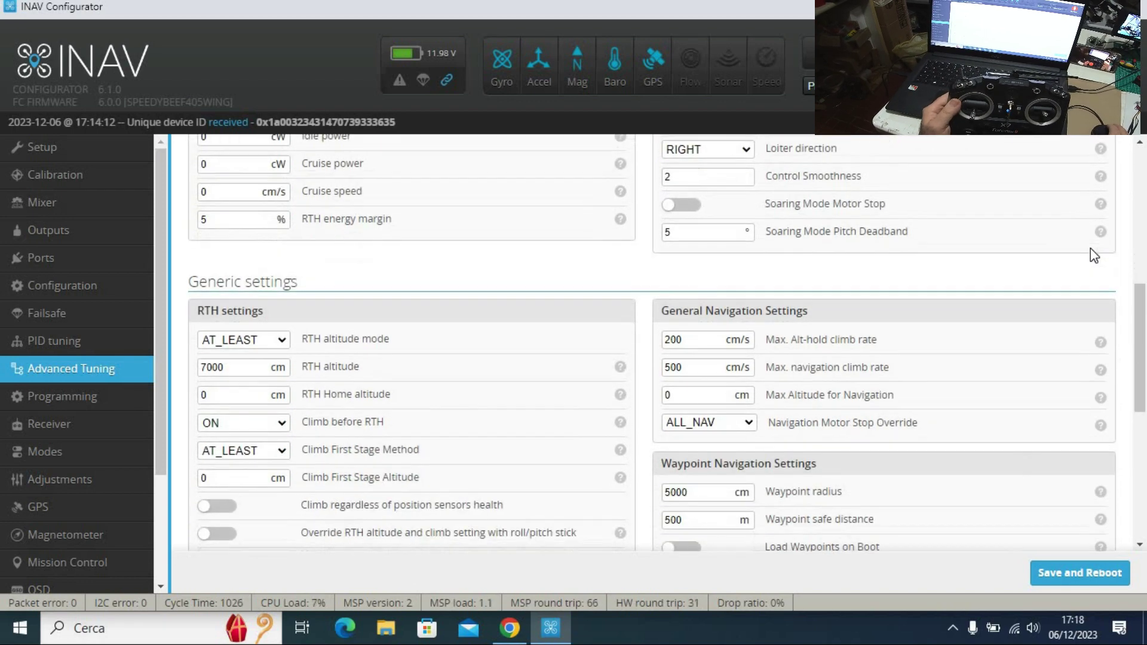
scroll(1091, 256, down, 1)
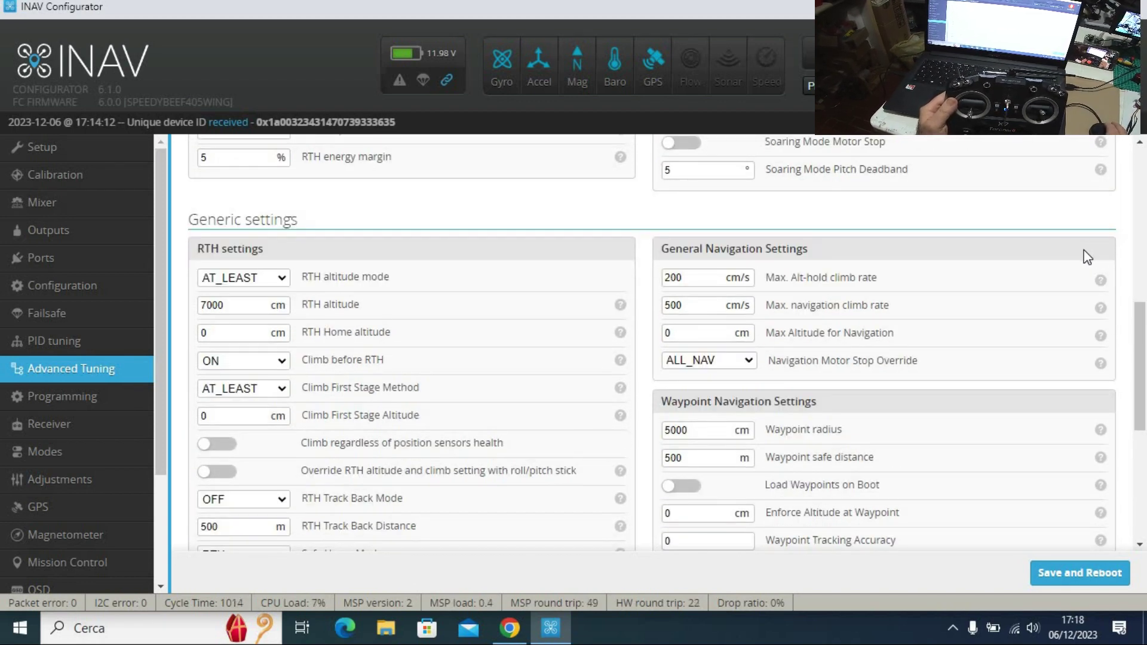
scroll(1087, 257, down, 1)
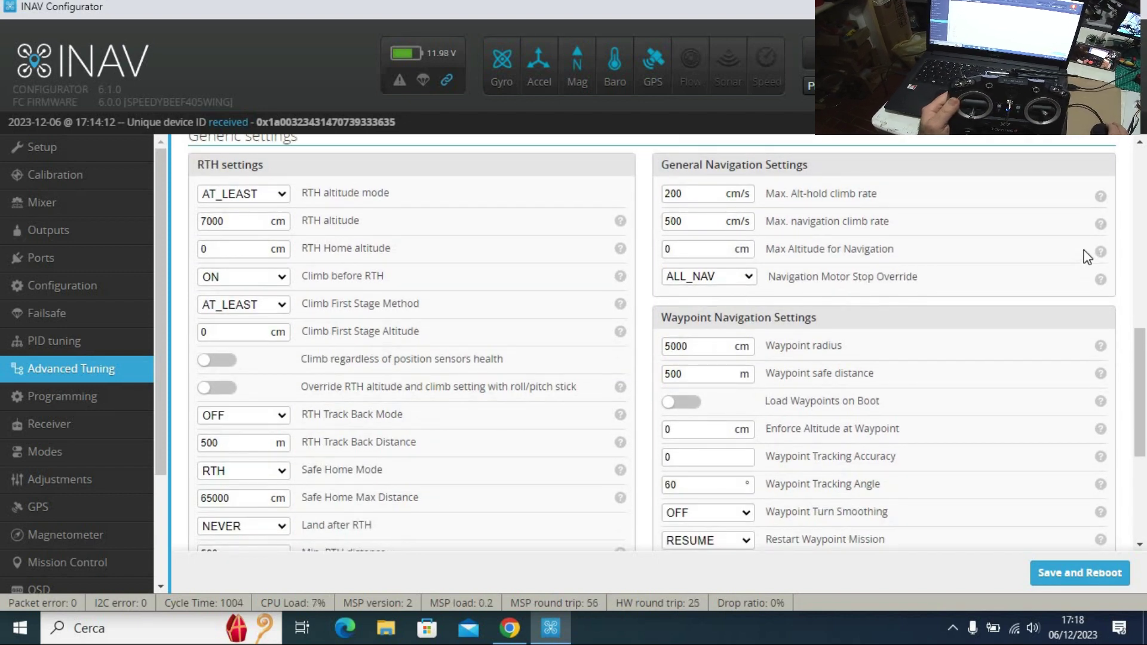
scroll(1087, 257, down, 1)
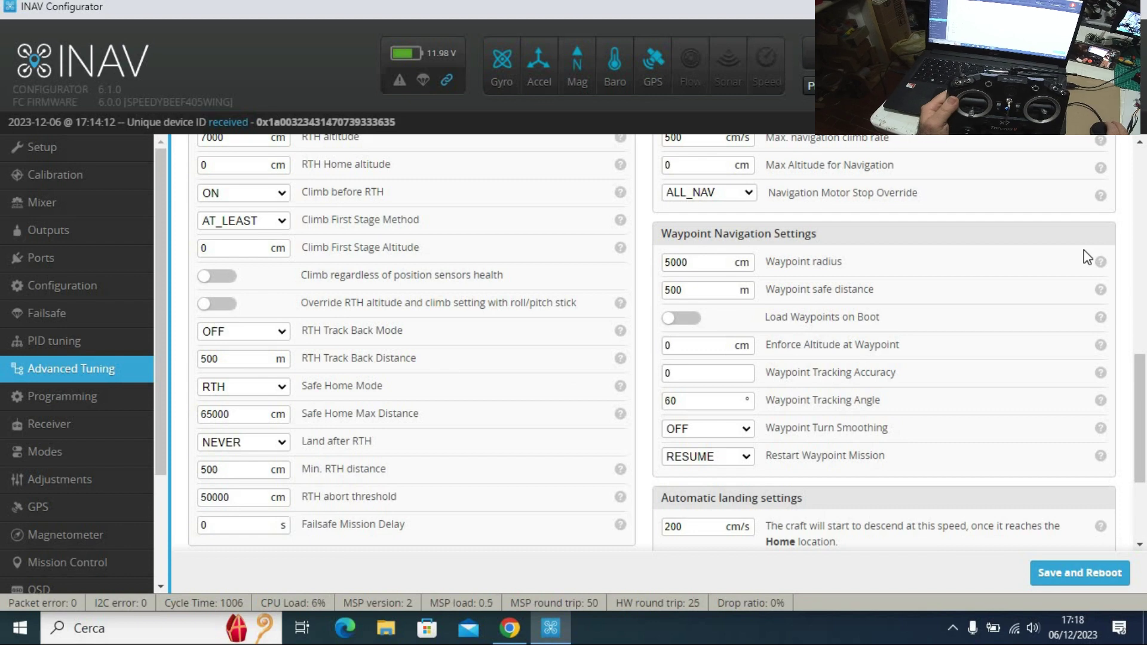
scroll(1088, 257, down, 1)
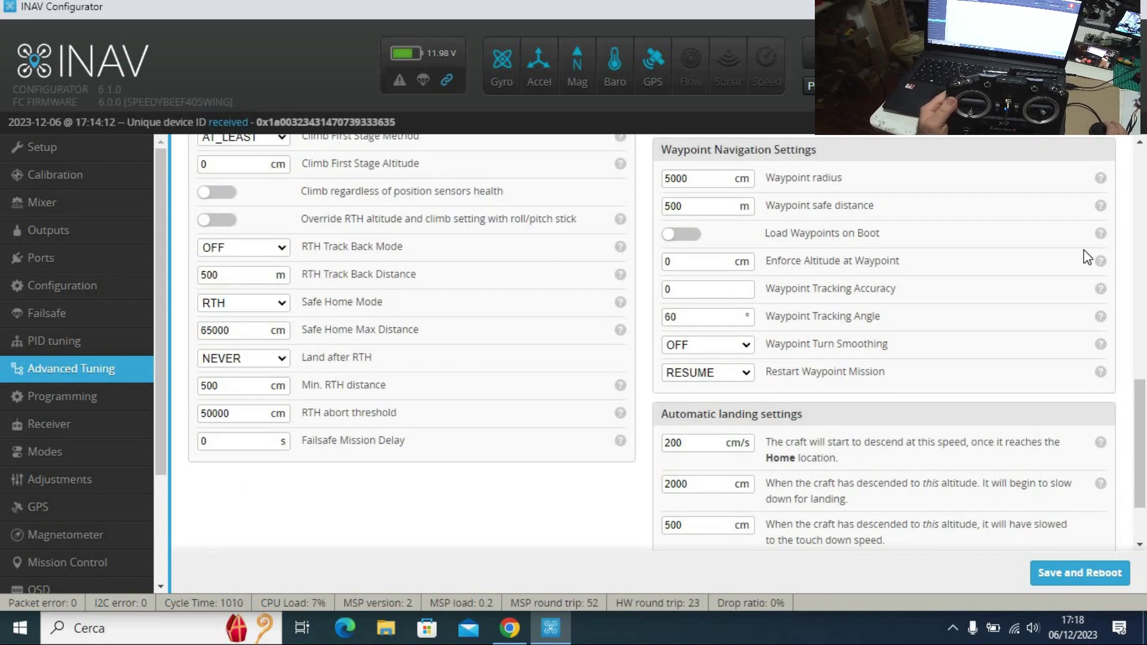
scroll(1087, 257, down, 1)
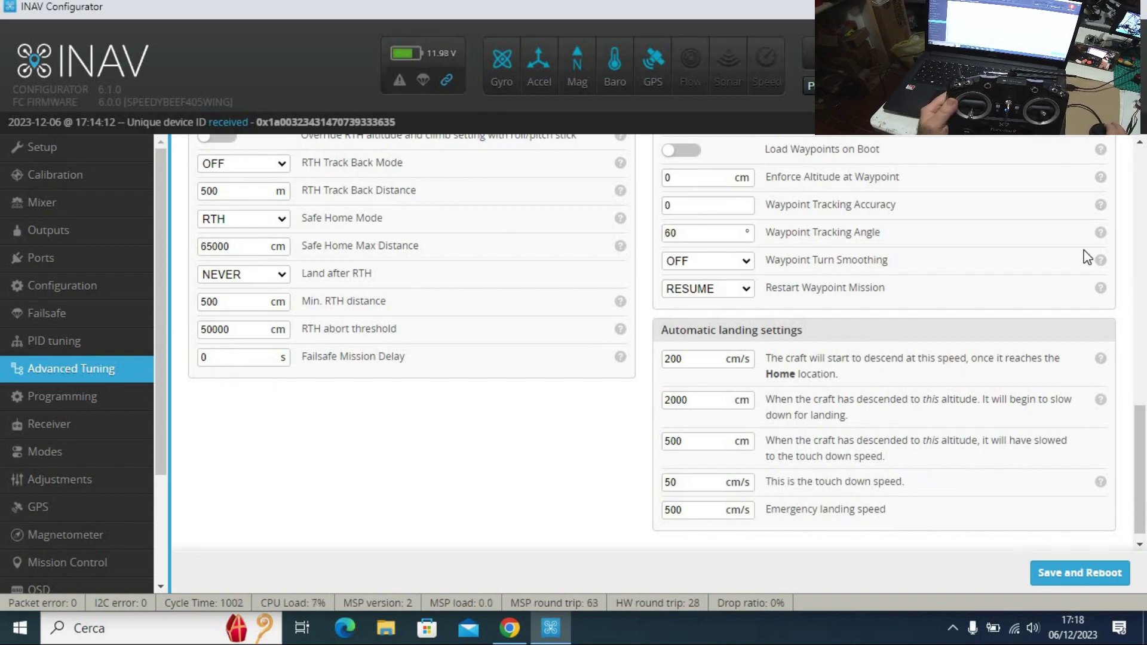
Return to the auto launch and fixed-wing navigation settings in the advanced tuning and review their throttle values.
scroll(1087, 256, up, 5)
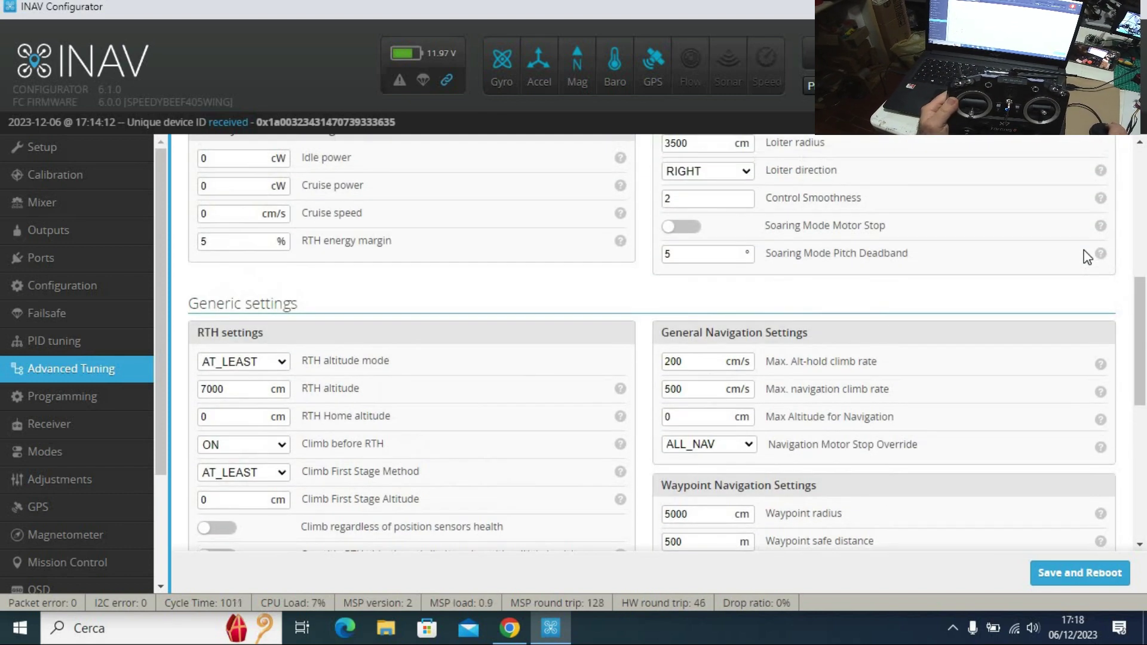
scroll(1088, 257, up, 1)
scroll(1088, 256, up, 2)
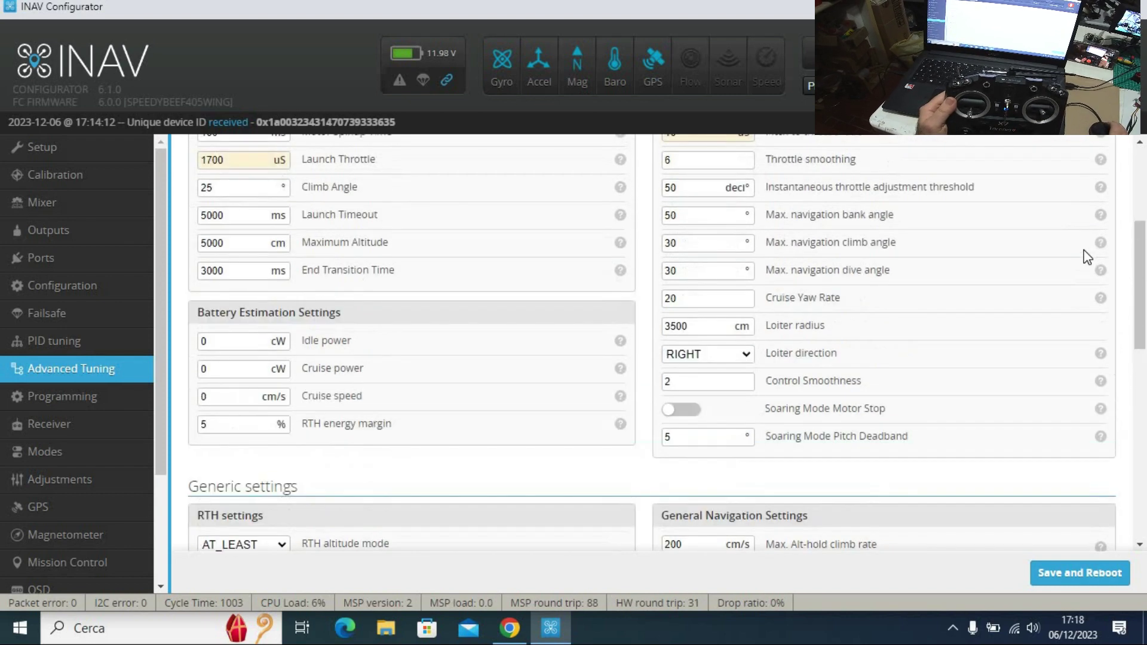
scroll(1087, 257, up, 1)
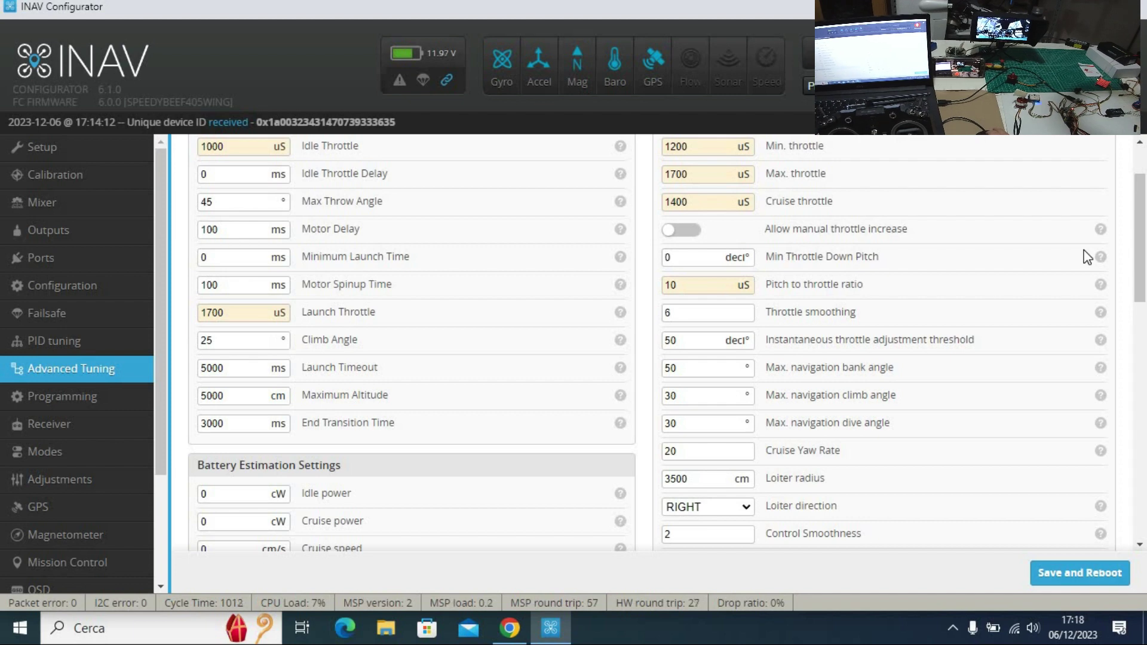
scroll(1088, 256, up, 1)
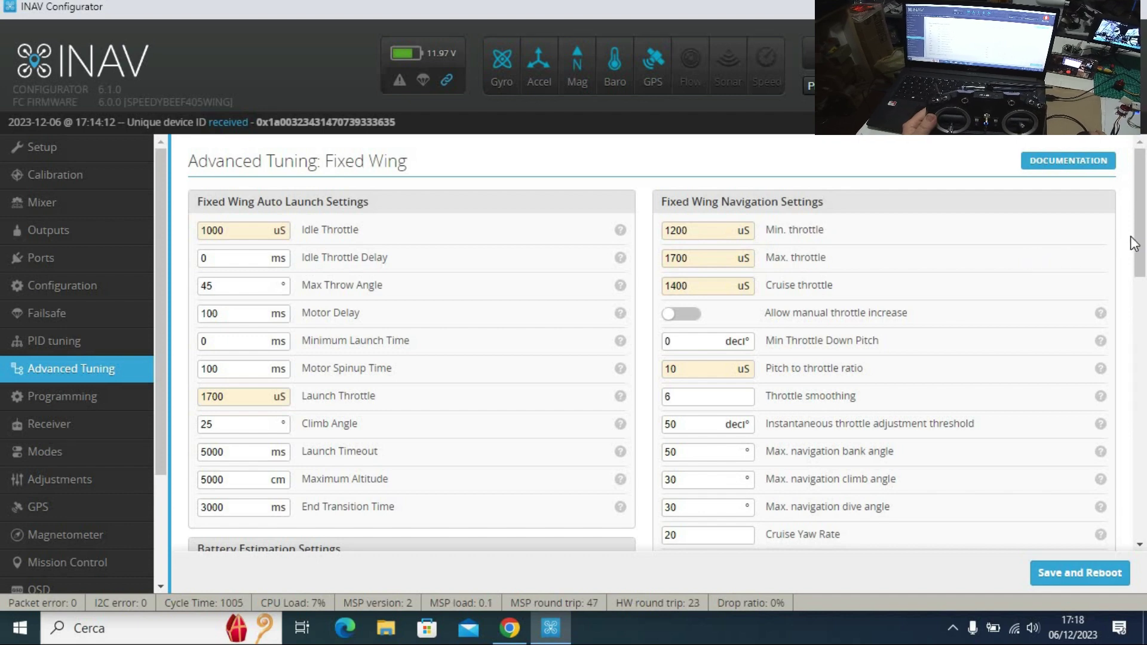
Review the battery estimation, RTH, general navigation, waypoint and automatic landing settings of the advanced tuning.
scroll(1133, 243, down, 1)
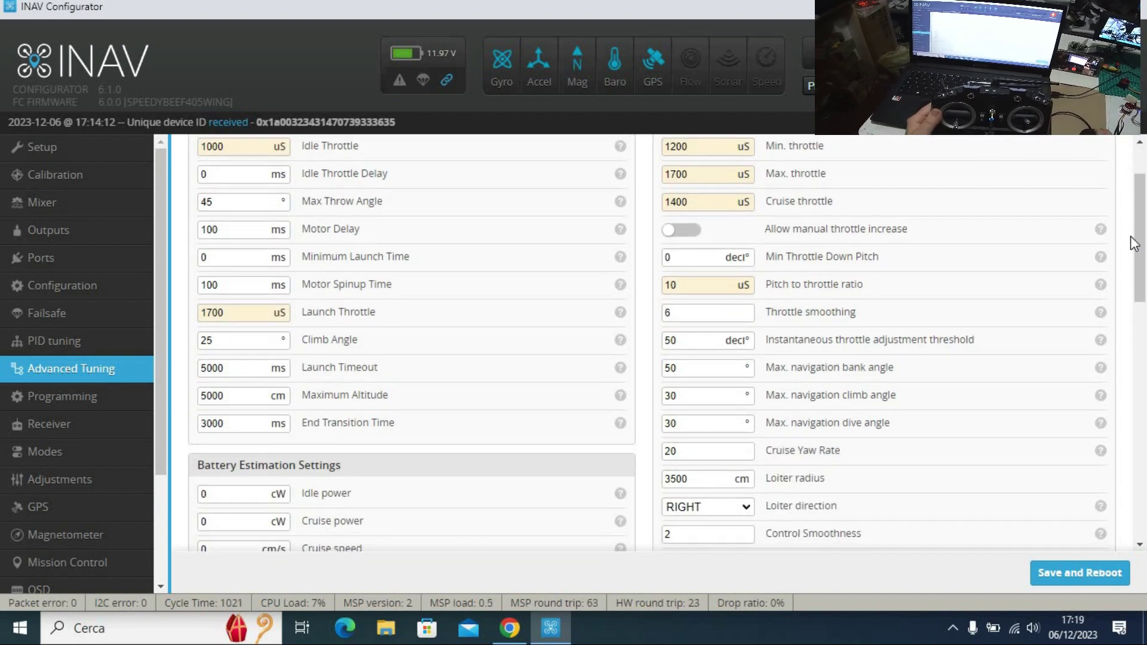
scroll(1133, 243, down, 1)
scroll(1134, 243, down, 2)
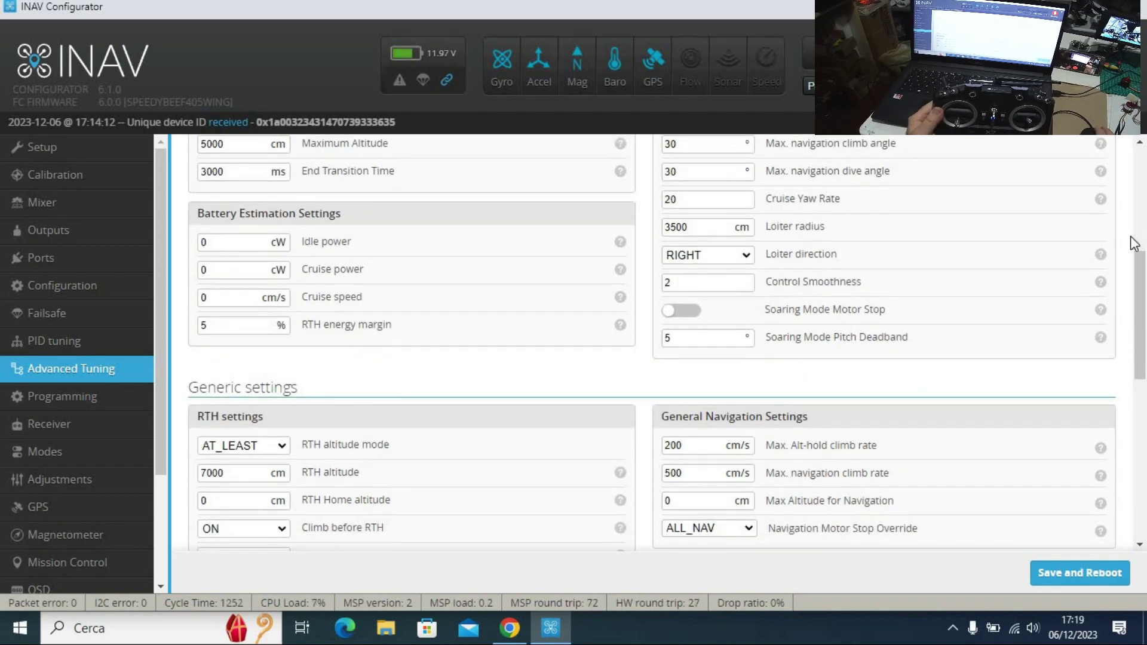
scroll(1133, 244, down, 1)
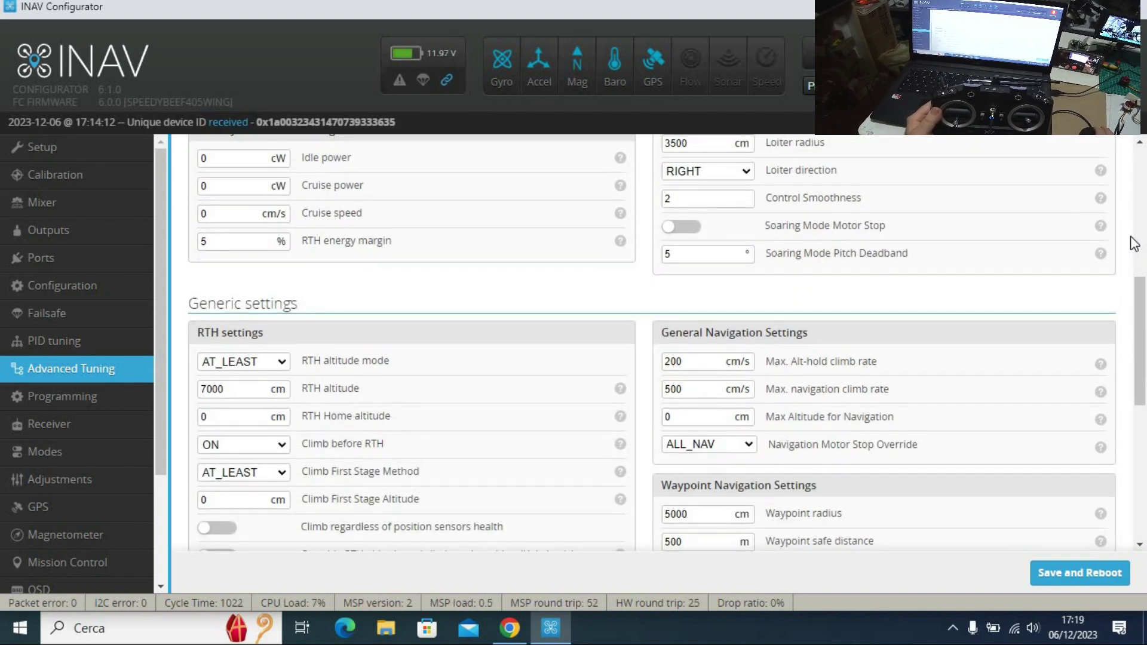
scroll(1133, 244, down, 1)
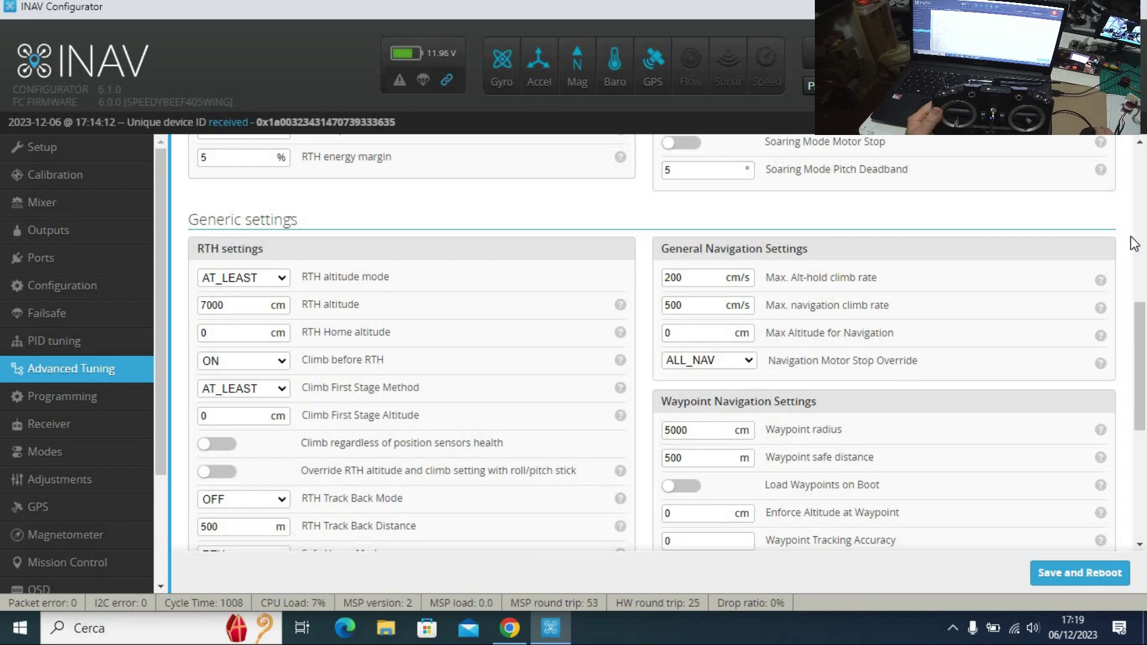
scroll(1133, 244, down, 1)
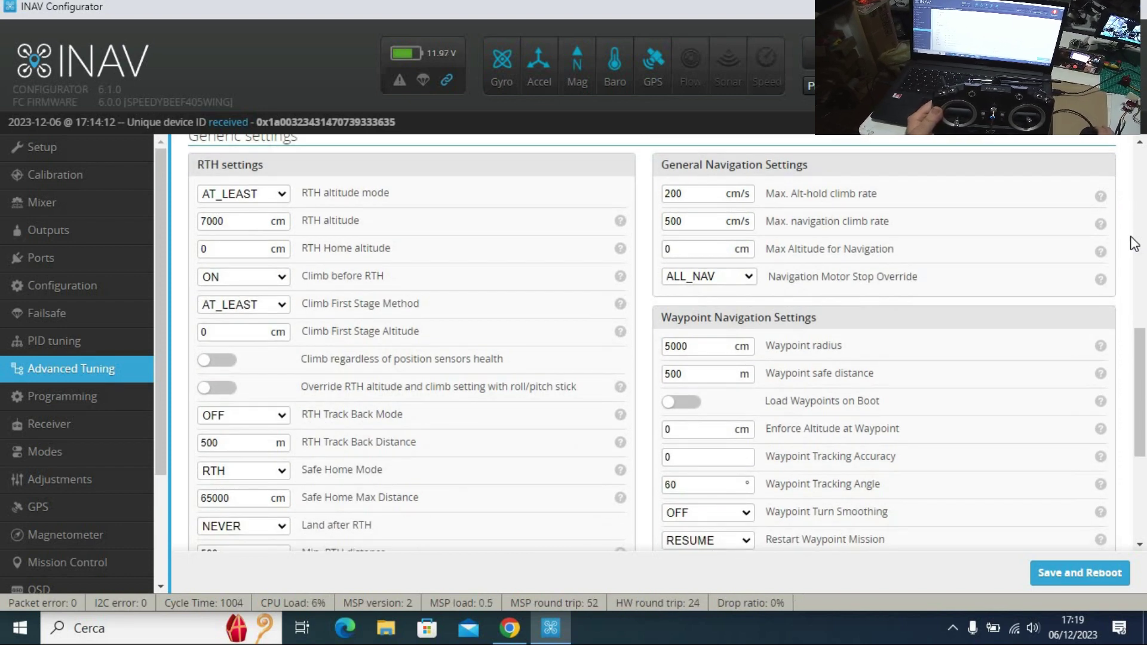
scroll(1135, 244, down, 1)
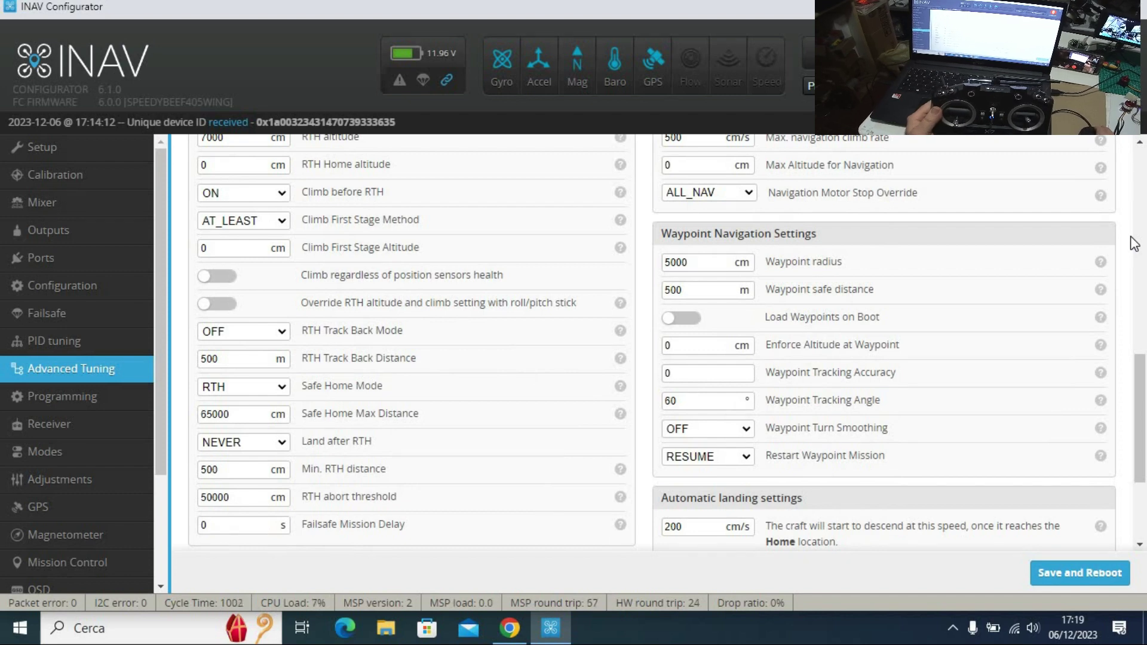
scroll(1133, 243, down, 1)
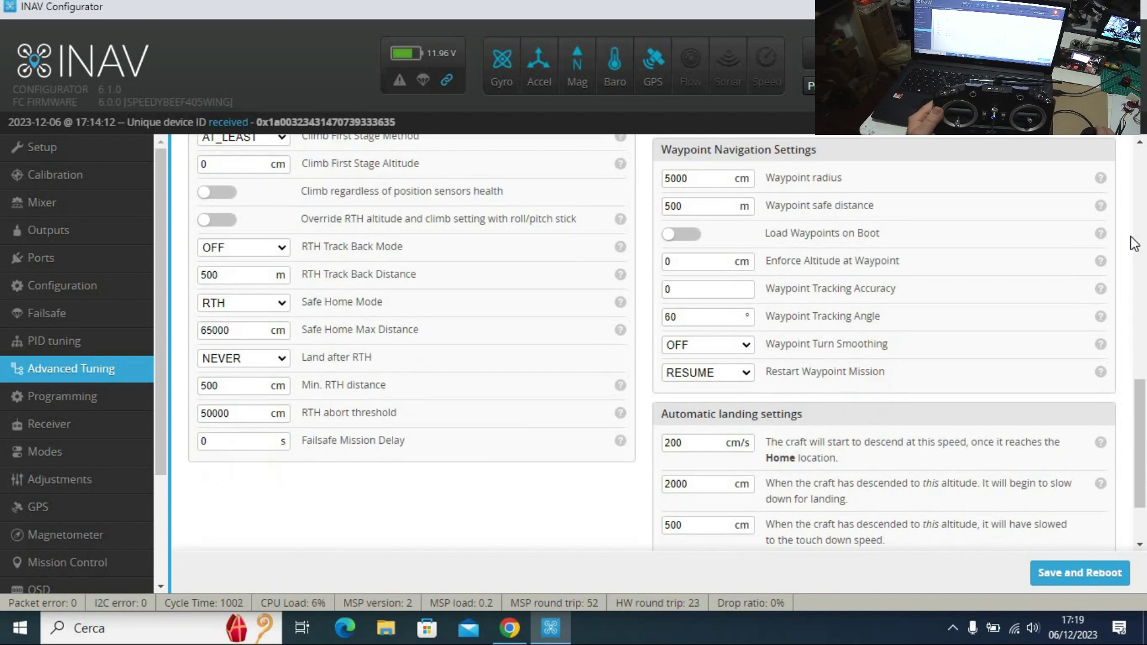
scroll(1134, 243, down, 1)
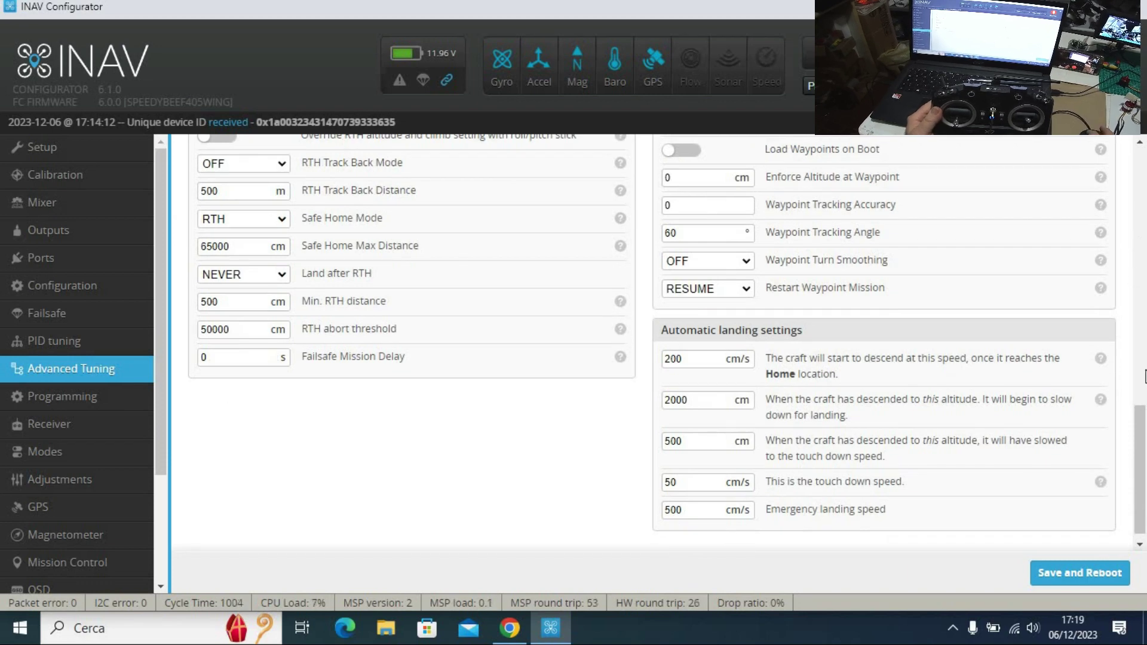
Go through the whole advanced tuning configuration once more, from the auto launch values to Land after RTH and automatic landing.
drag(1140, 425, 1103, 195)
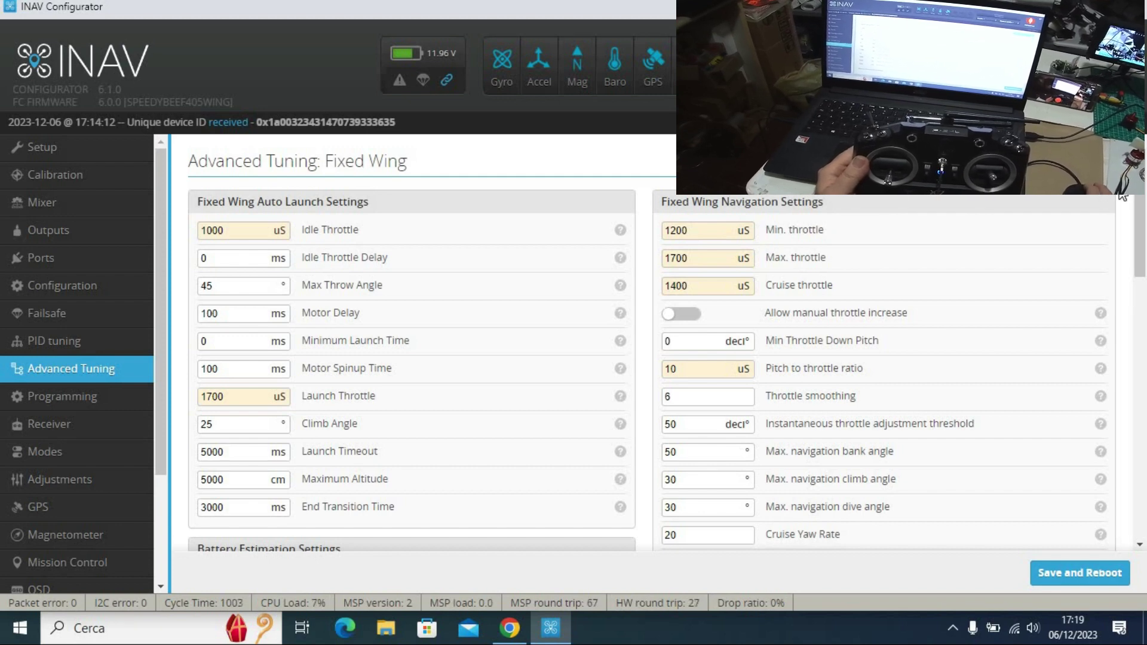
scroll(1122, 196, down, 2)
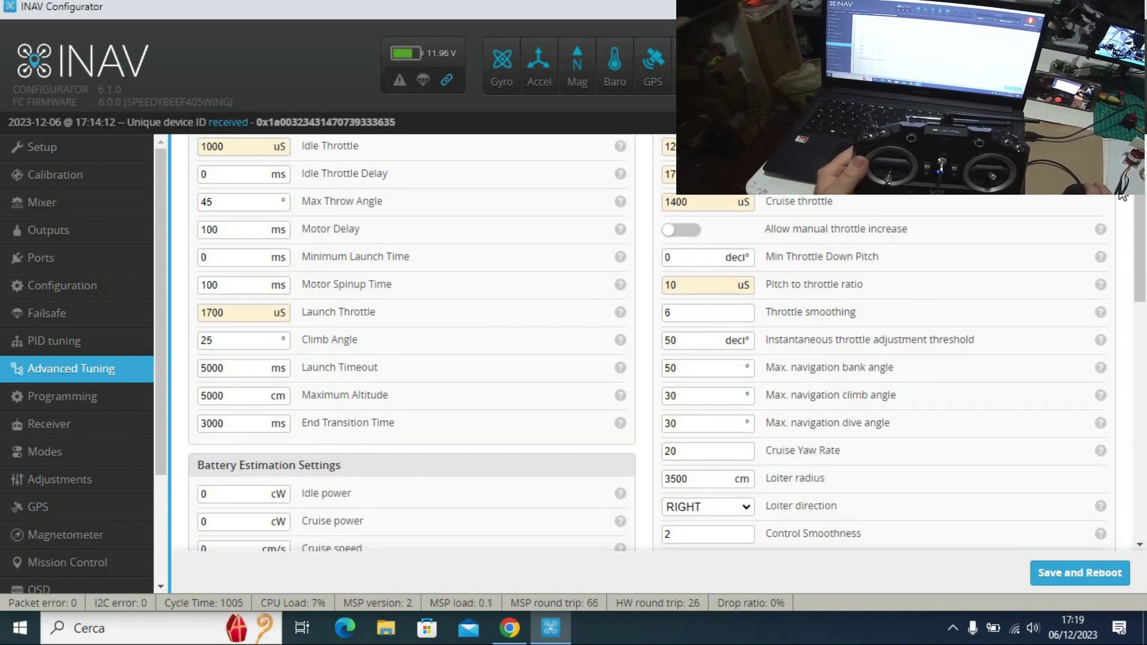
scroll(1122, 196, down, 2)
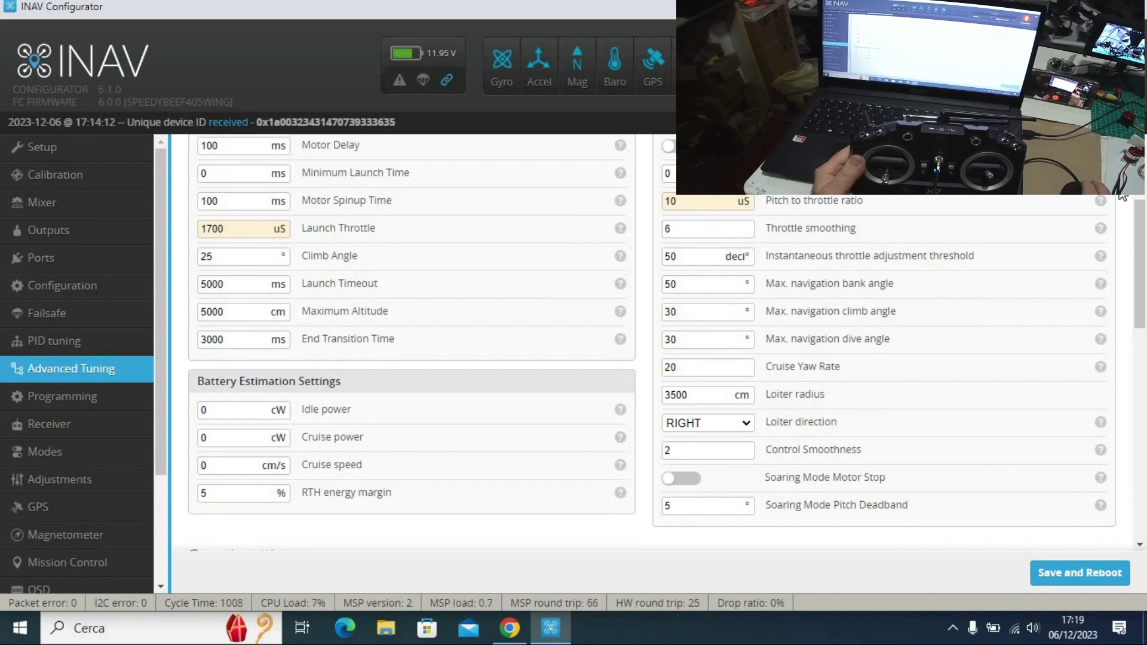
scroll(1122, 196, down, 2)
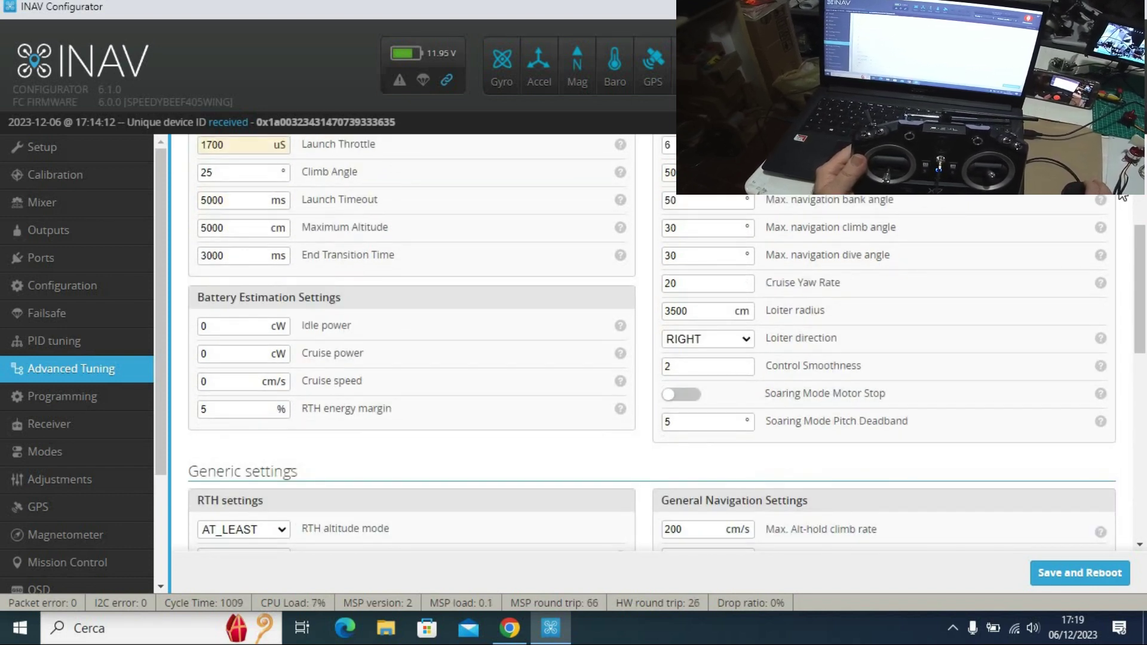
scroll(1122, 196, down, 2)
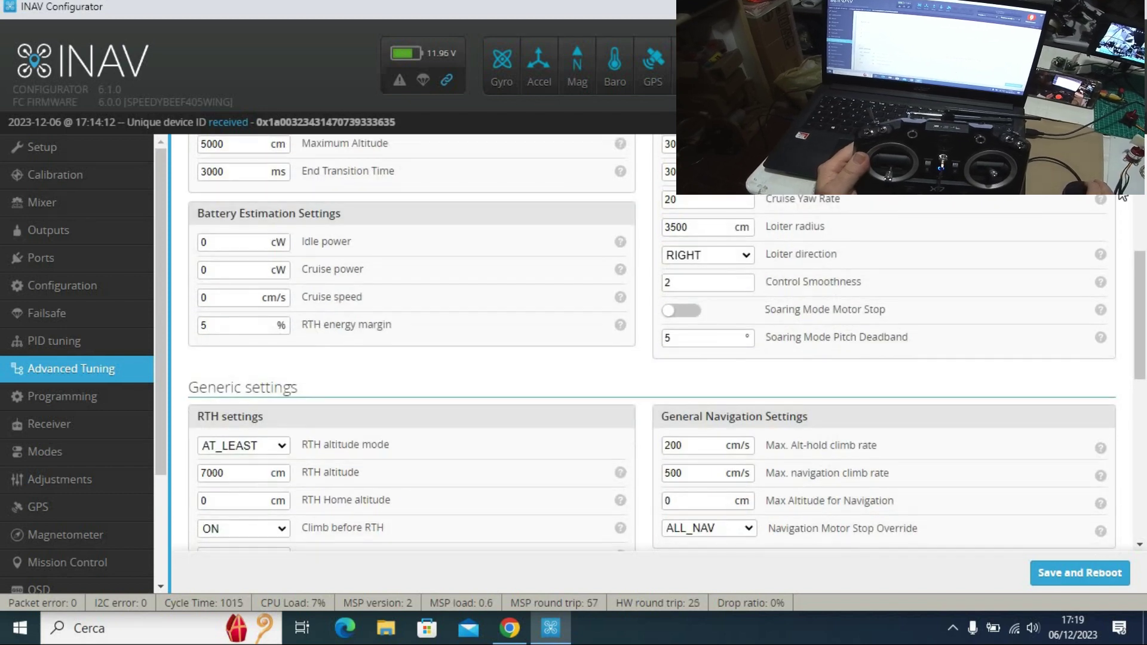
scroll(1122, 196, down, 2)
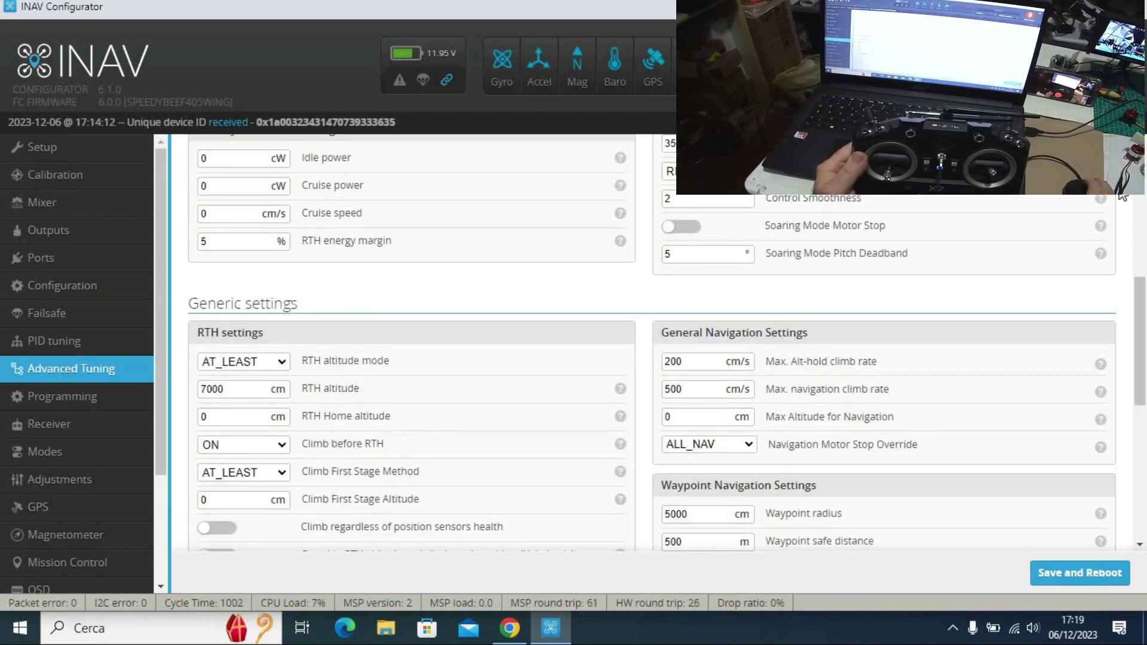
scroll(1123, 196, down, 3)
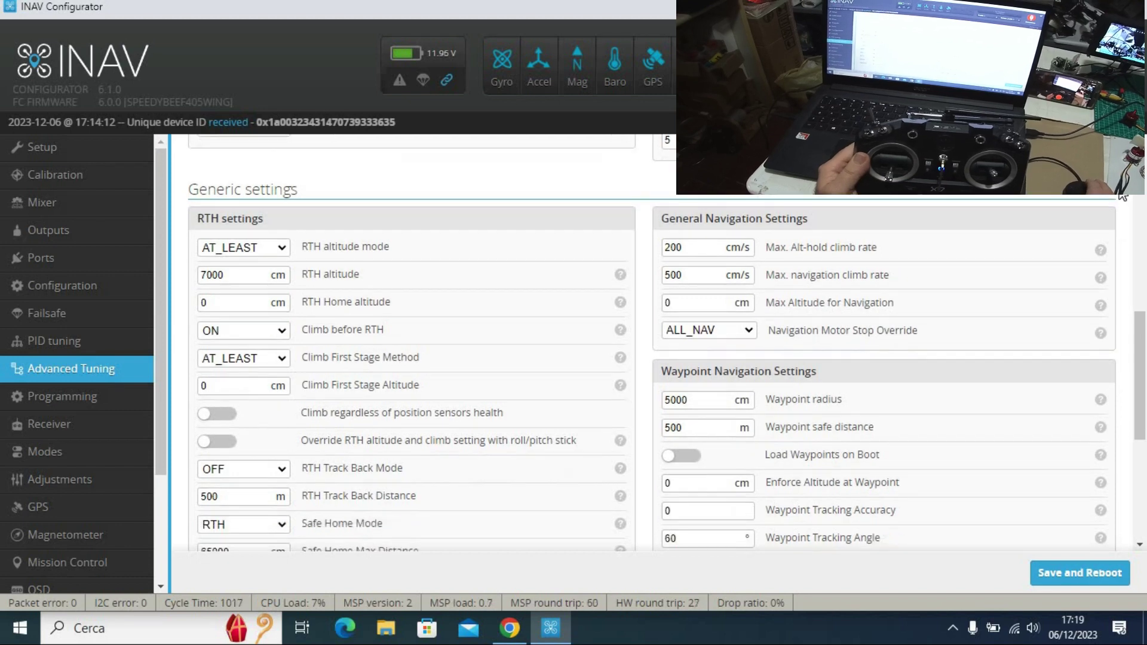
scroll(1122, 196, down, 2)
scroll(1122, 196, down, 4)
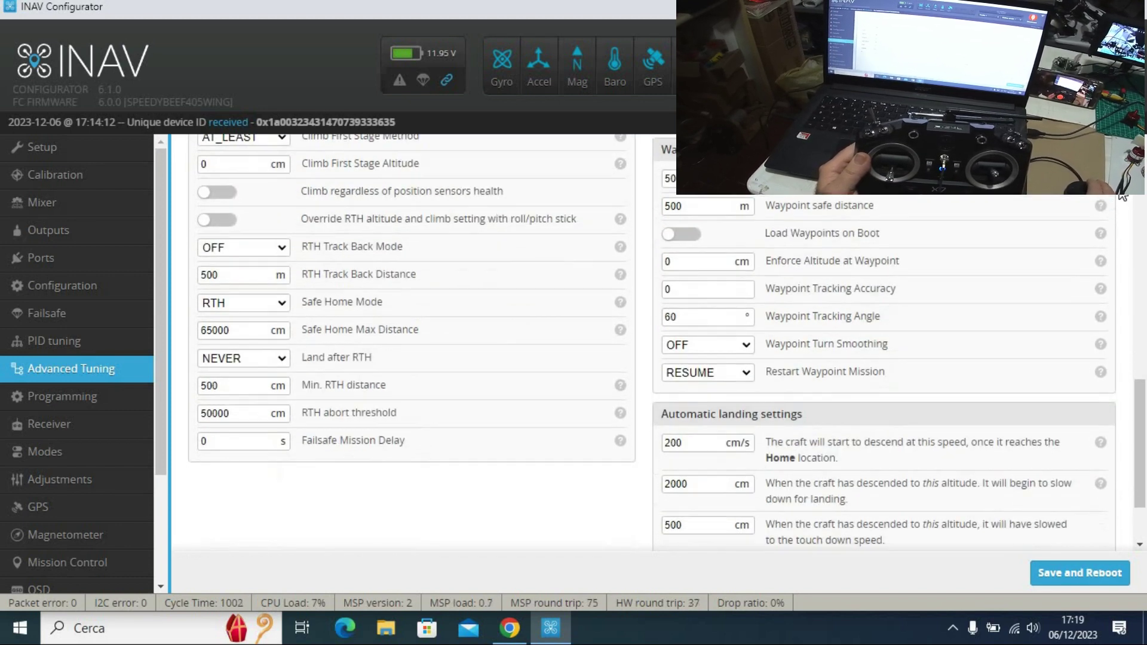
scroll(1122, 196, down, 2)
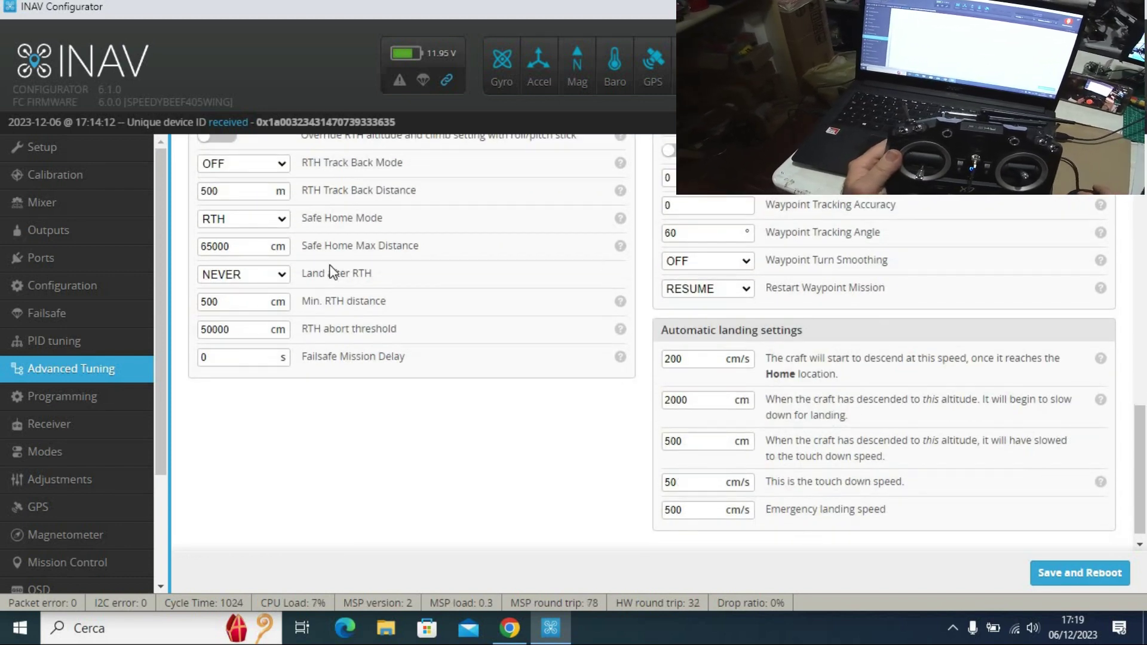
Look over the programming logic conditions and the receiver configuration with its channel map, live channel values and serial provider.
click(115, 394)
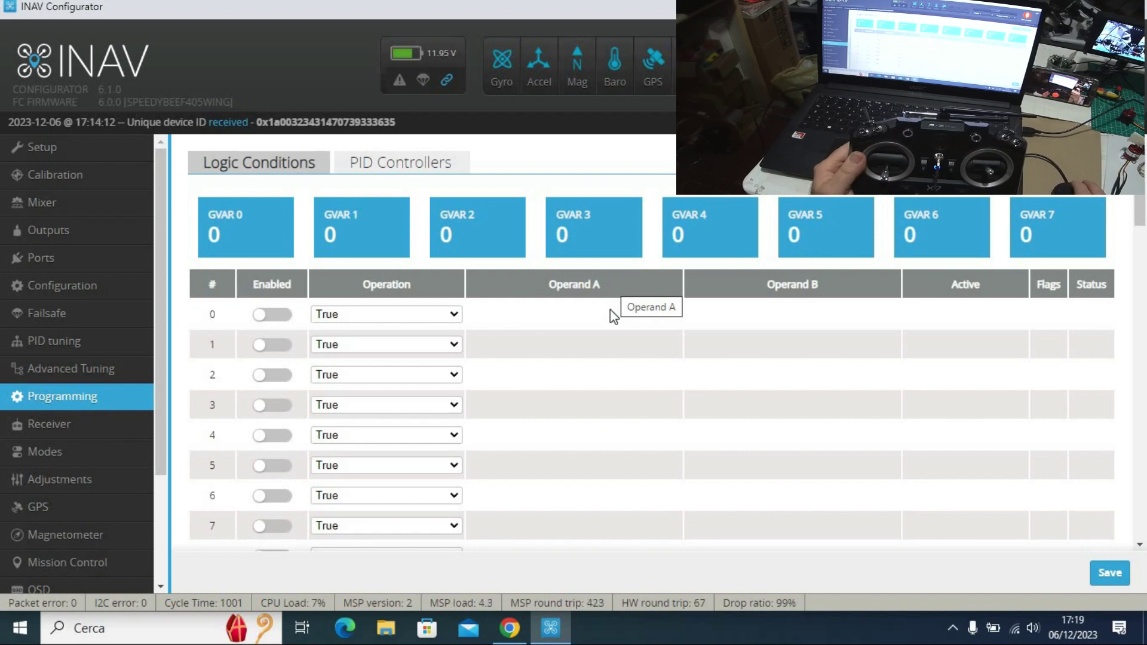
scroll(611, 310, down, 4)
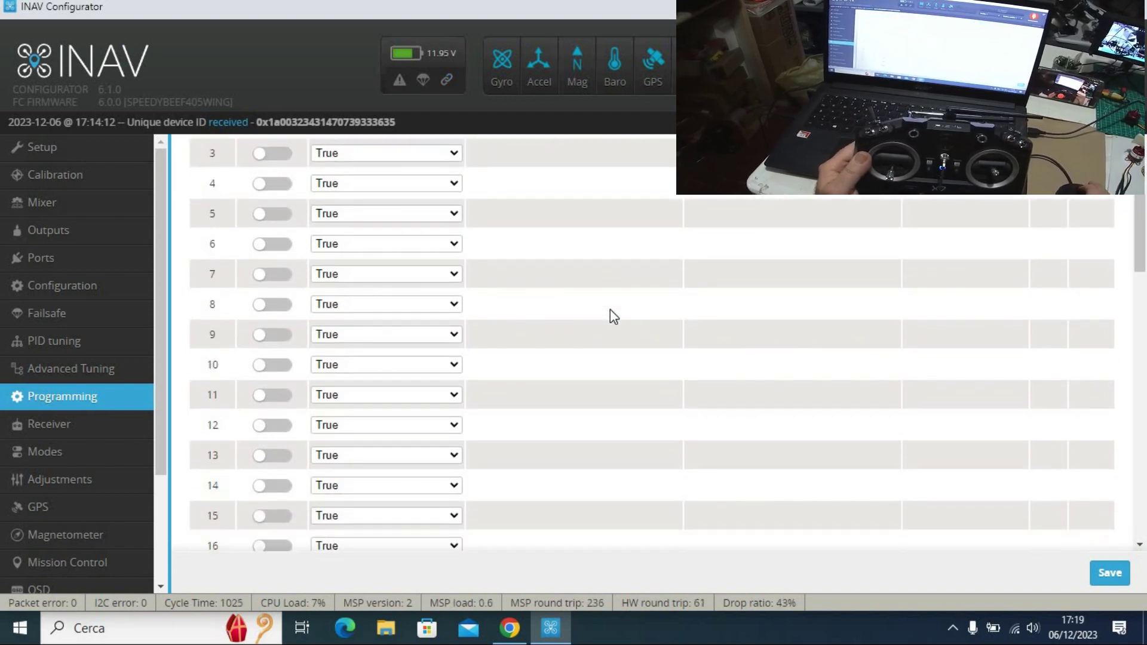
scroll(611, 309, down, 5)
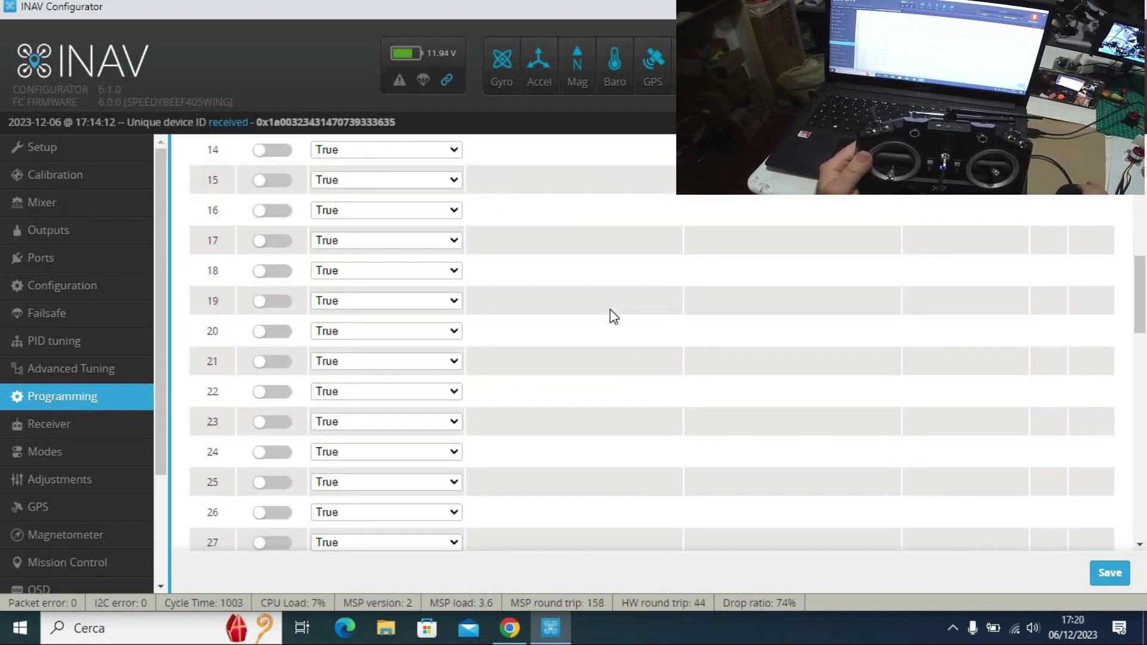
scroll(611, 309, up, 9)
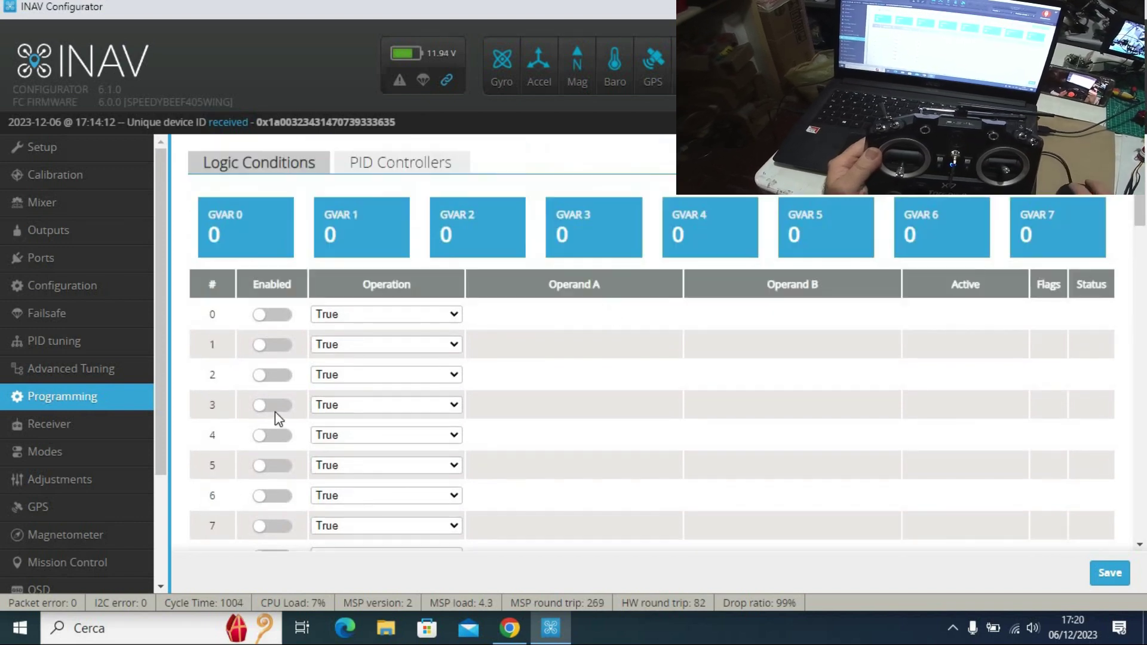
click(67, 422)
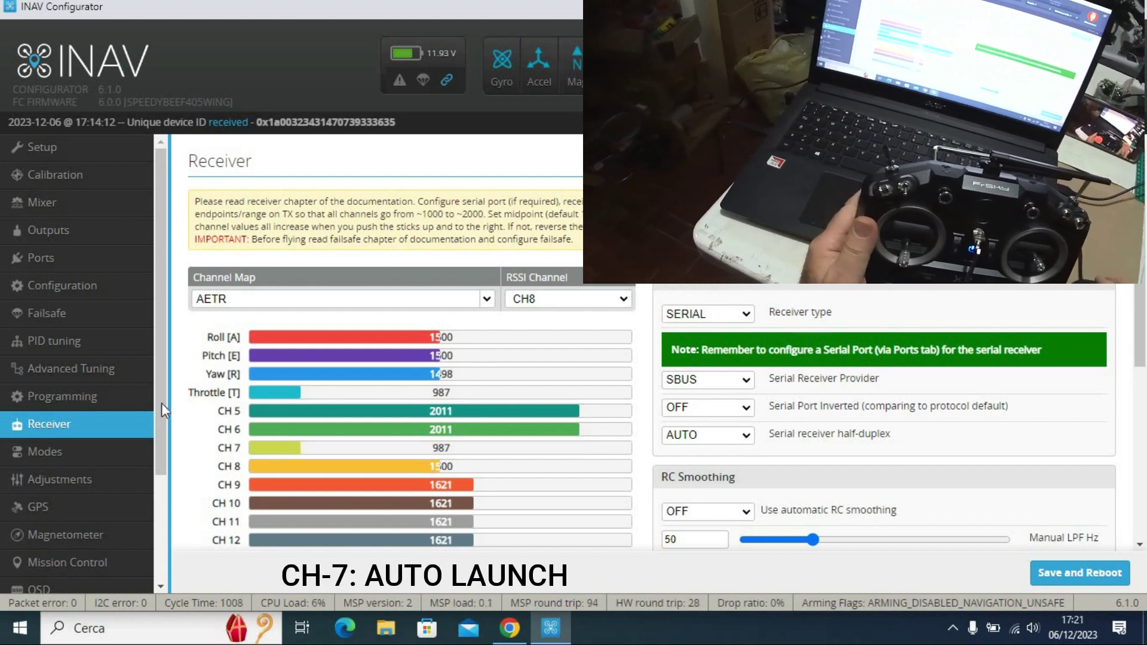
Examine the channel ranges assigned to the ARM, ANGLE and MANUAL modes.
click(72, 453)
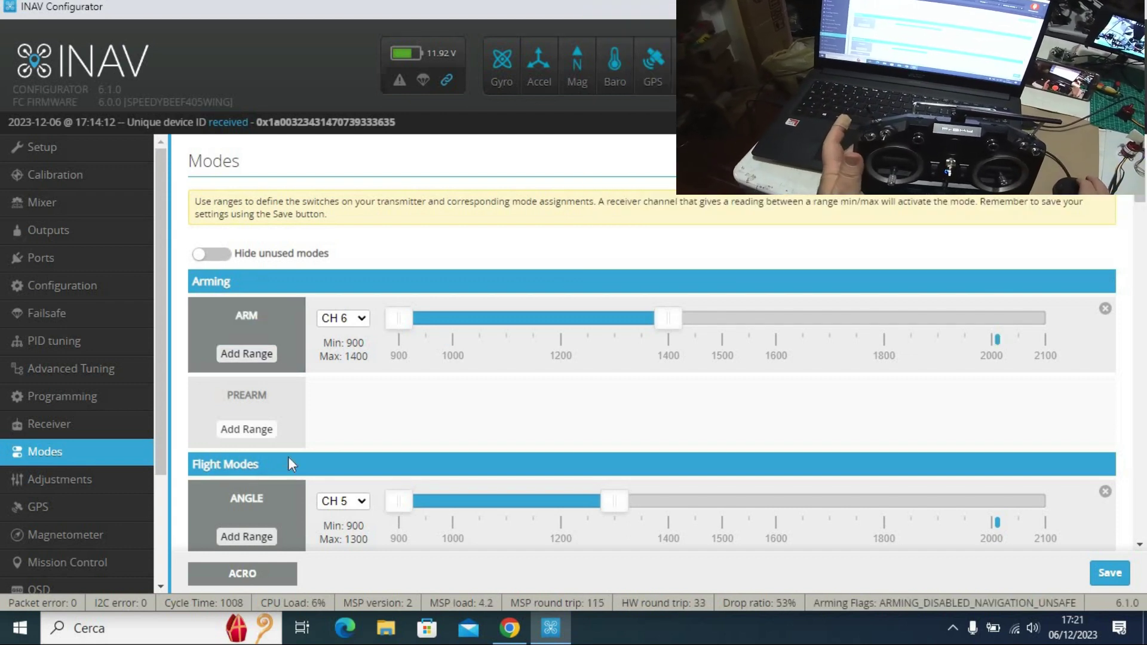
scroll(288, 454, down, 1)
scroll(289, 454, down, 1)
scroll(289, 454, down, 2)
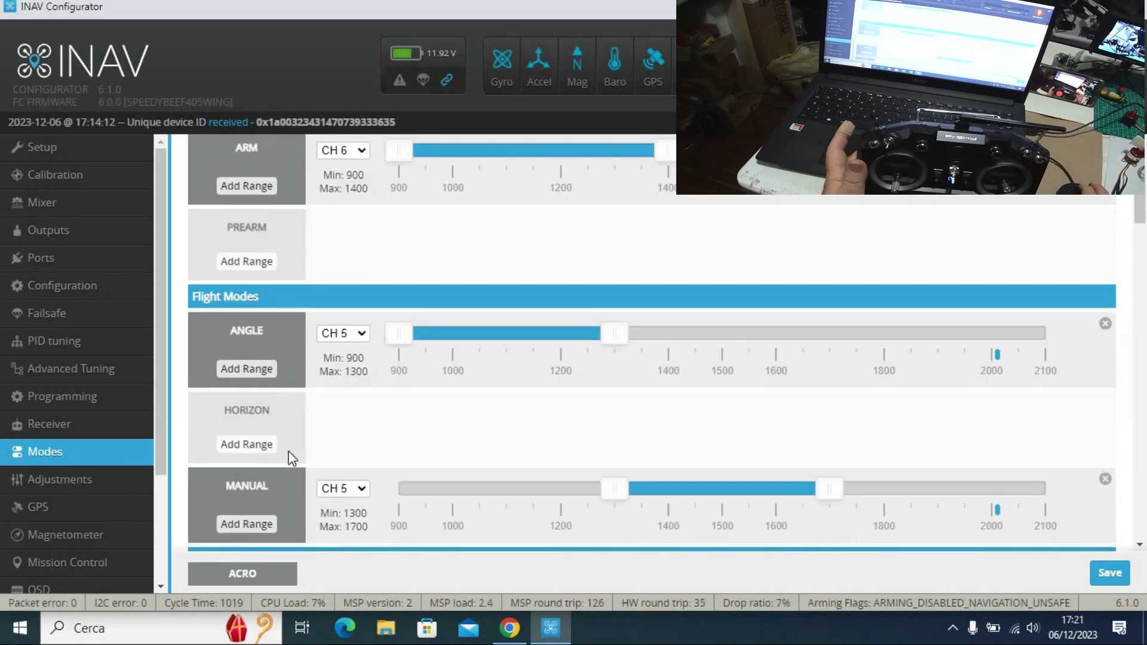
scroll(291, 458, down, 2)
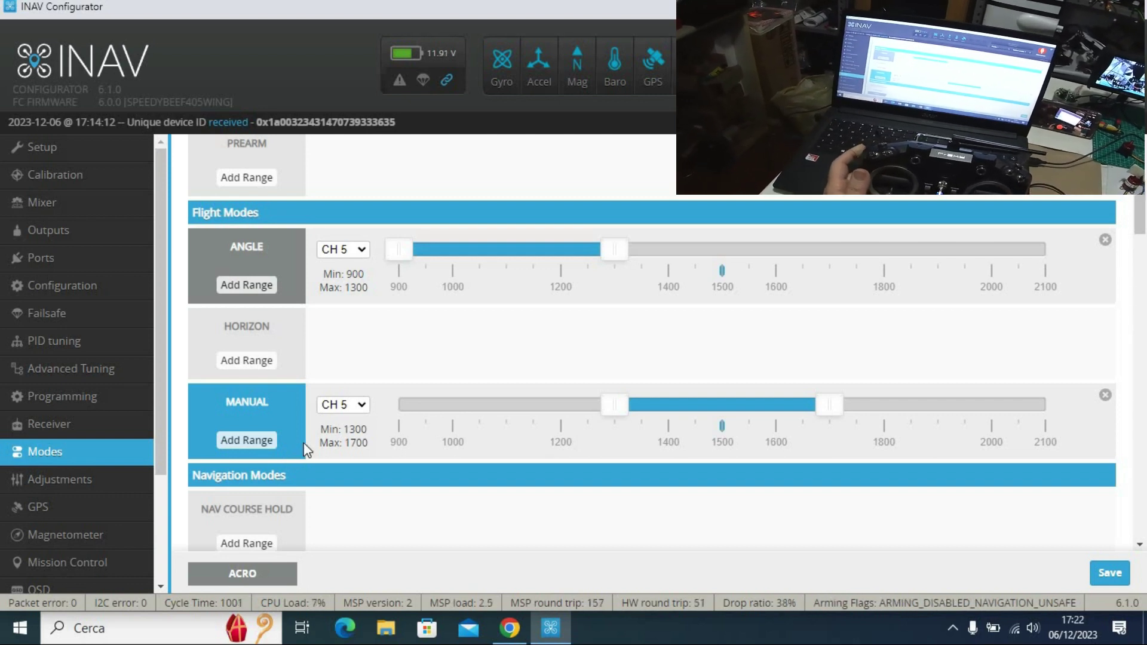
scroll(380, 422, down, 2)
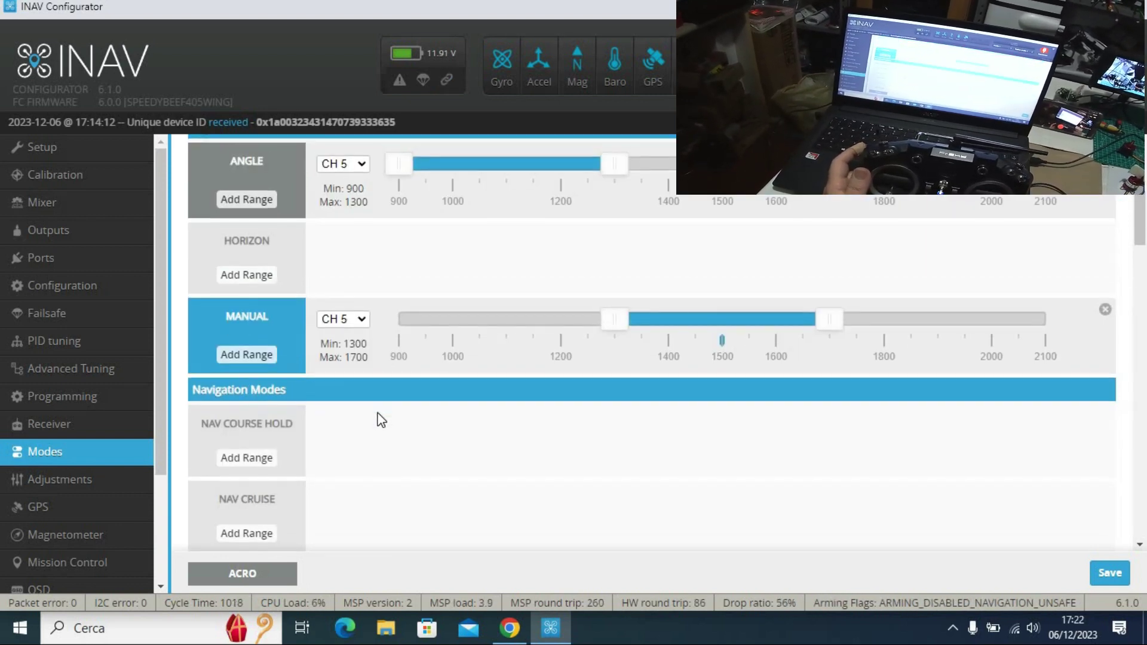
Examine the navigation modes, flight mode modifiers and fixed-wing modes, including the NAV RTH and NAV LAUNCH channel ranges.
scroll(381, 421, down, 4)
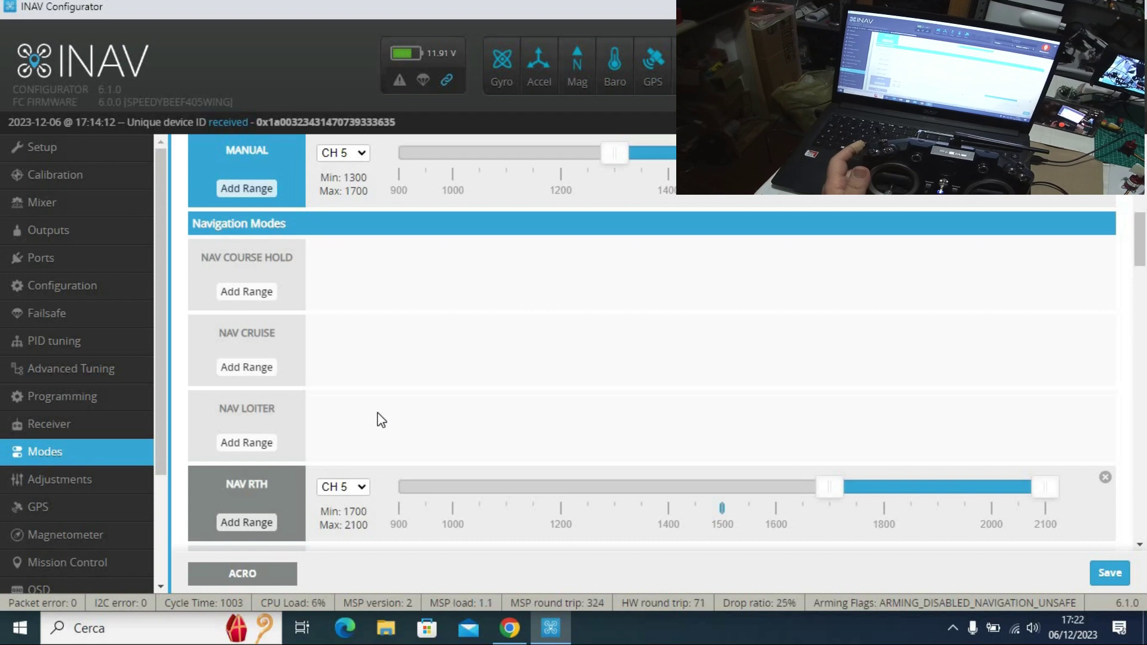
scroll(381, 422, down, 2)
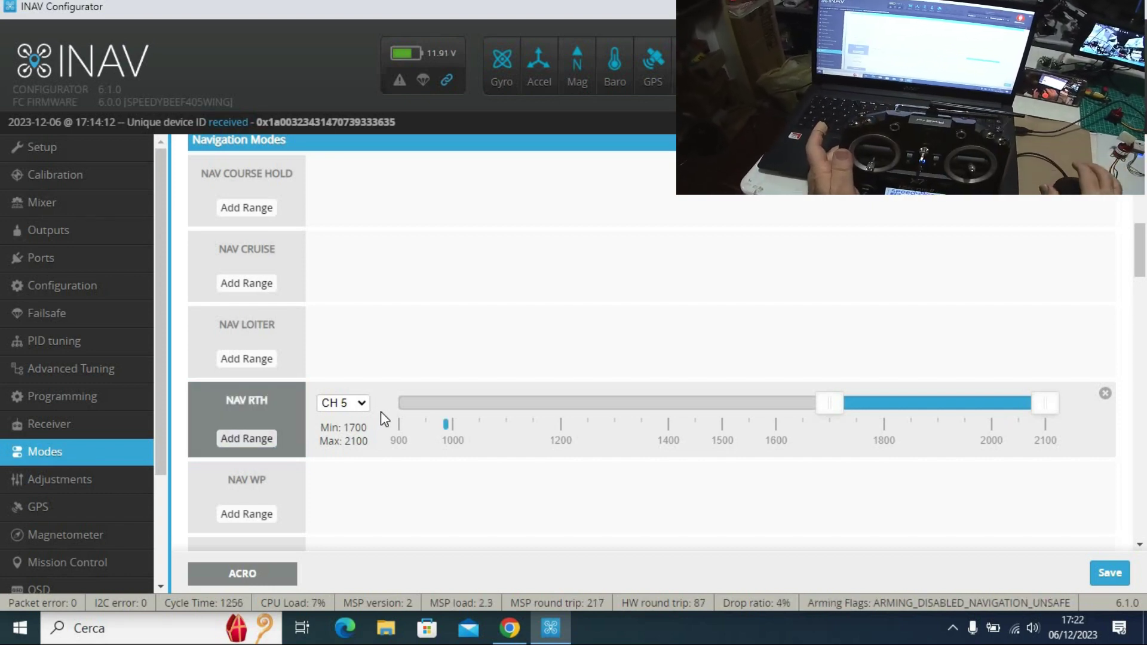
scroll(388, 397, down, 5)
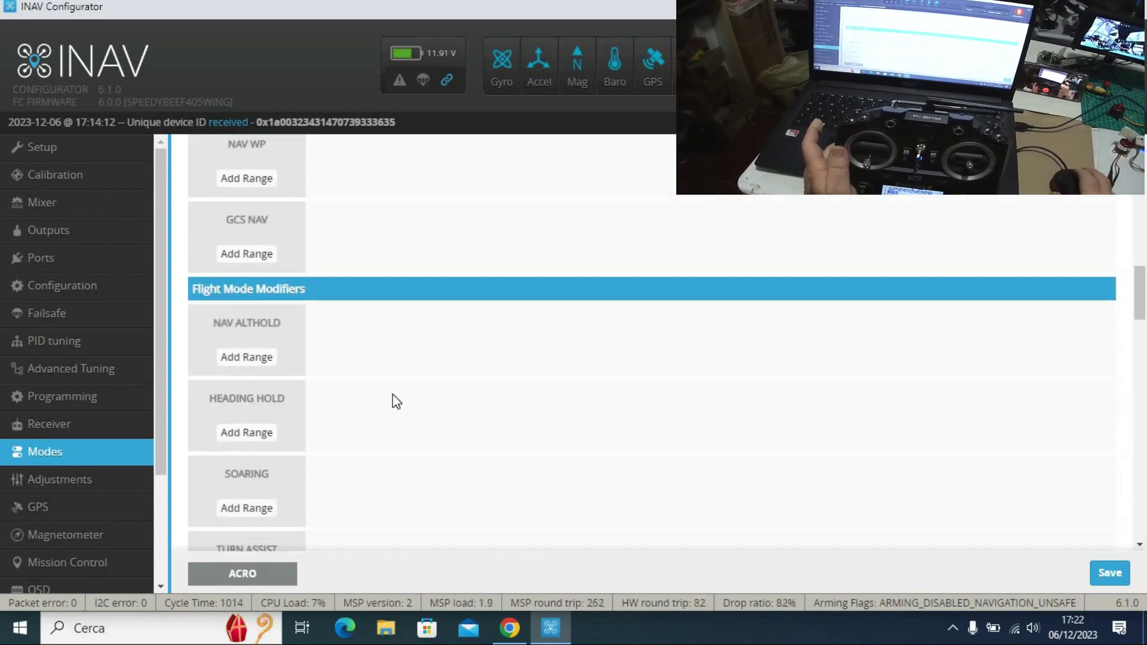
scroll(398, 399, down, 4)
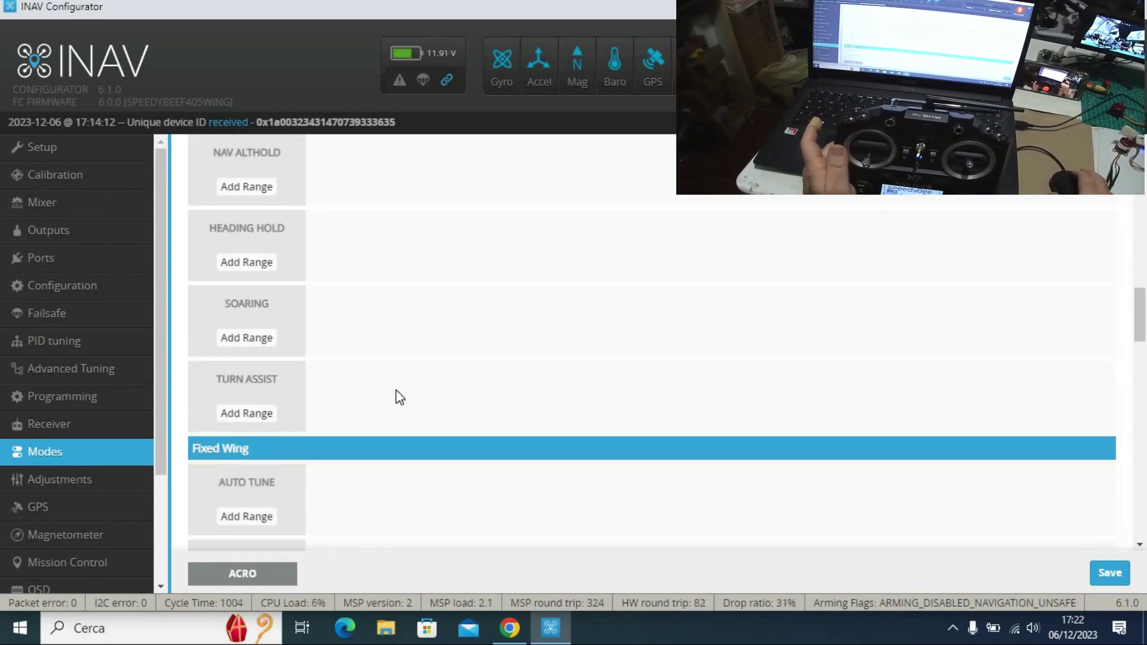
scroll(396, 396, down, 4)
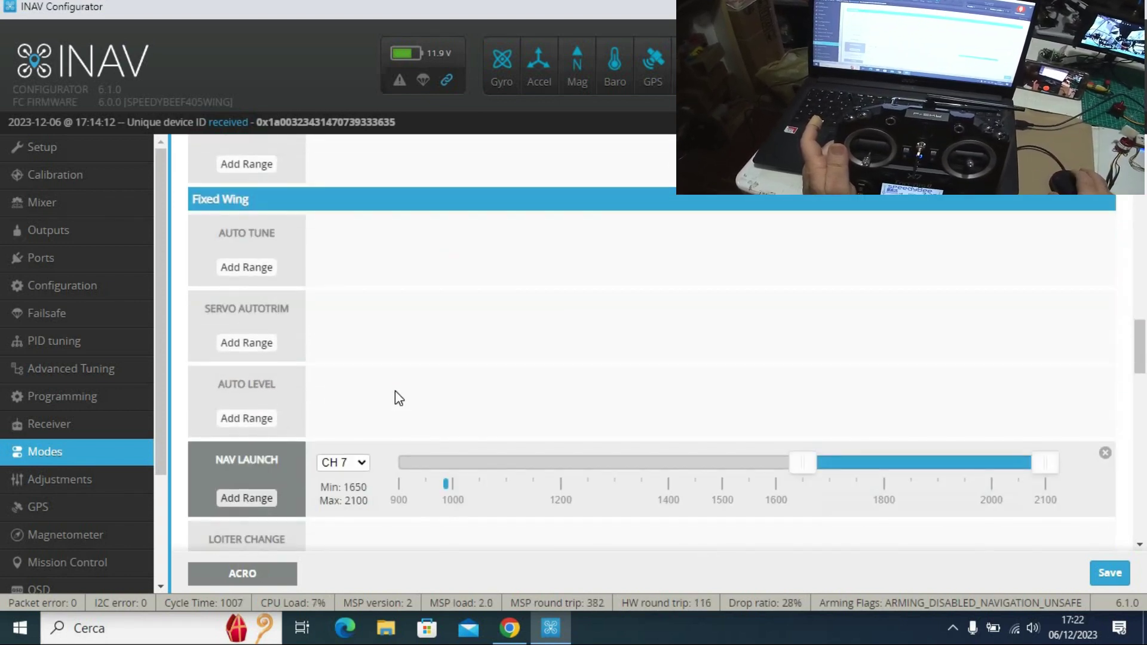
Look over the fixed-wing modes from NAV LAUNCH to FLAPERON and the list of in-flight adjustment switches.
scroll(395, 389, down, 1)
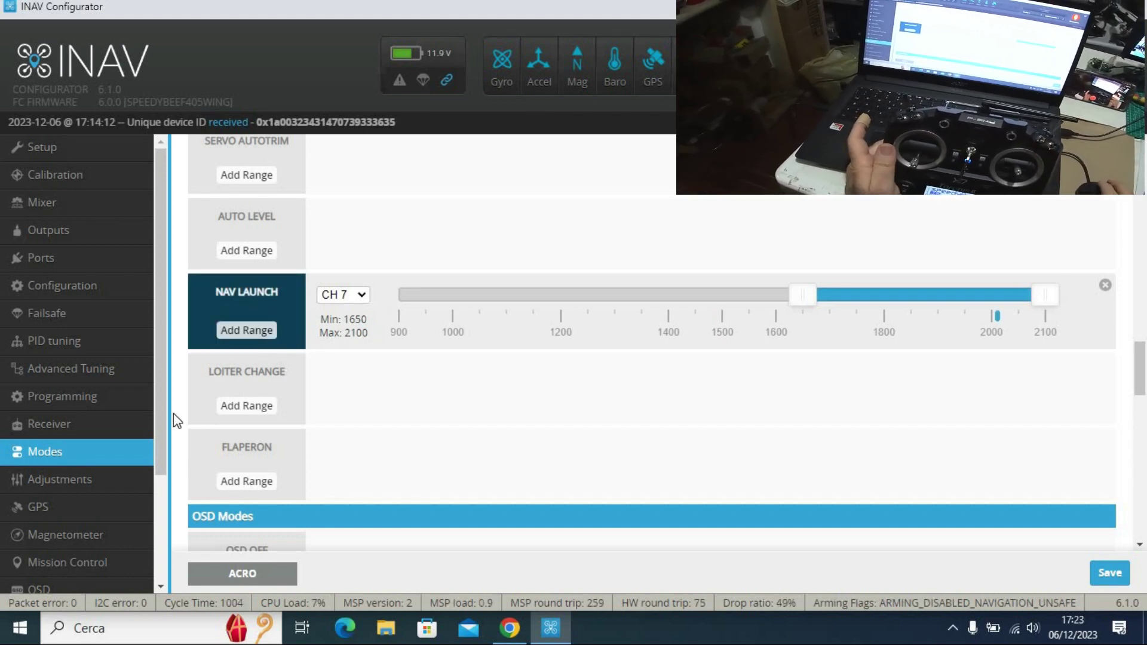
scroll(220, 417, down, 1)
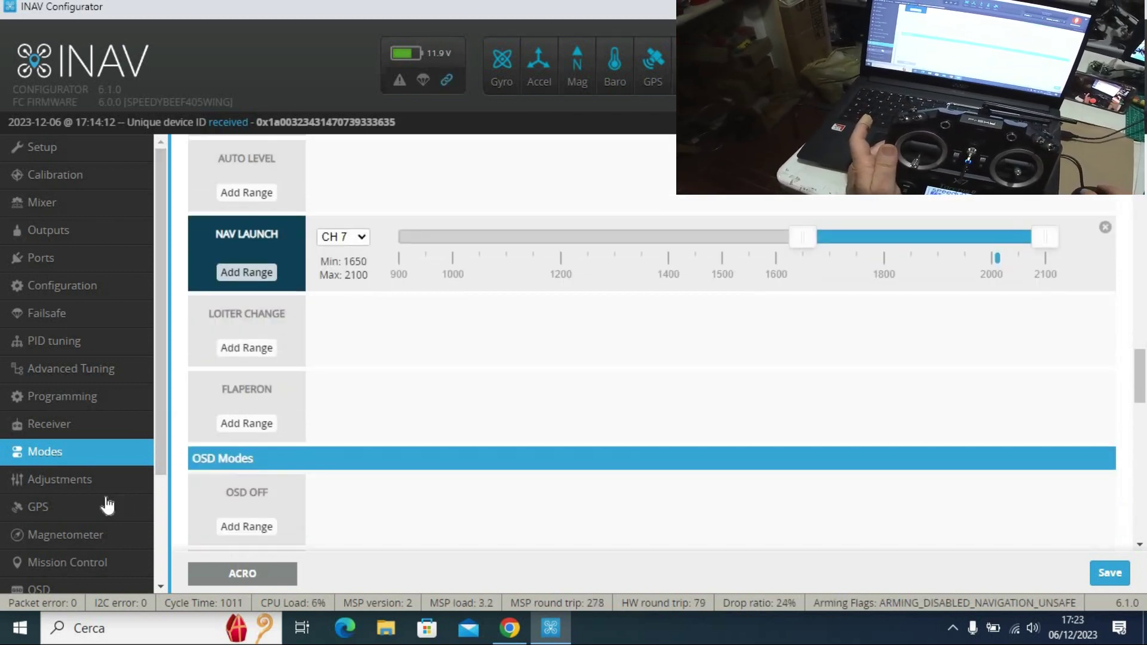
click(88, 482)
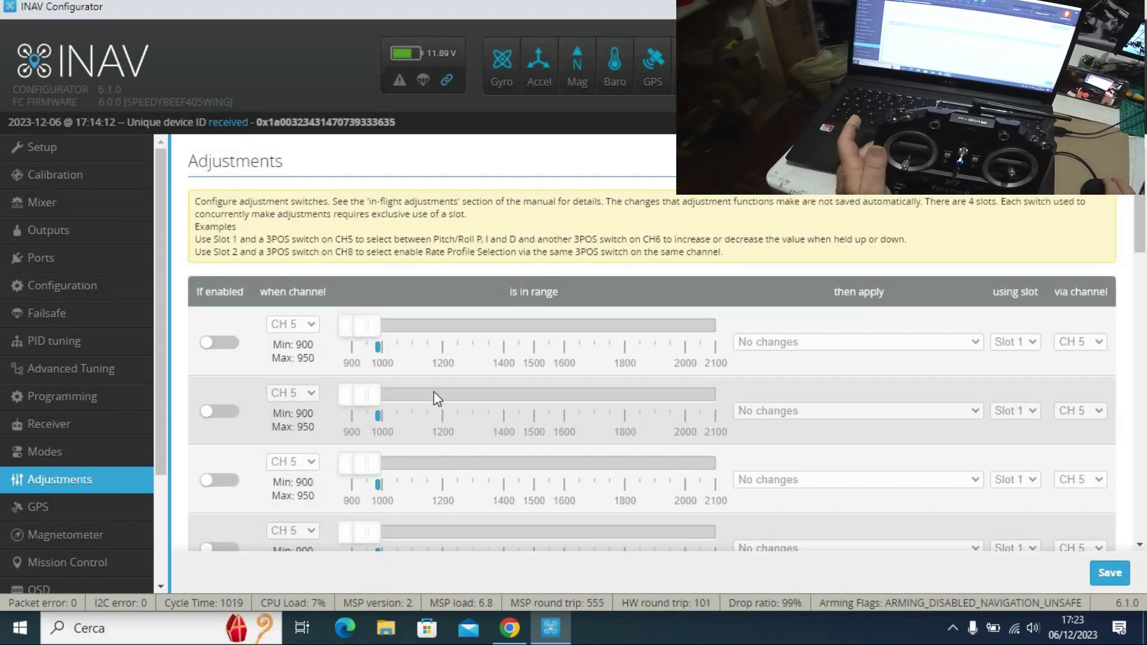
scroll(435, 393, down, 5)
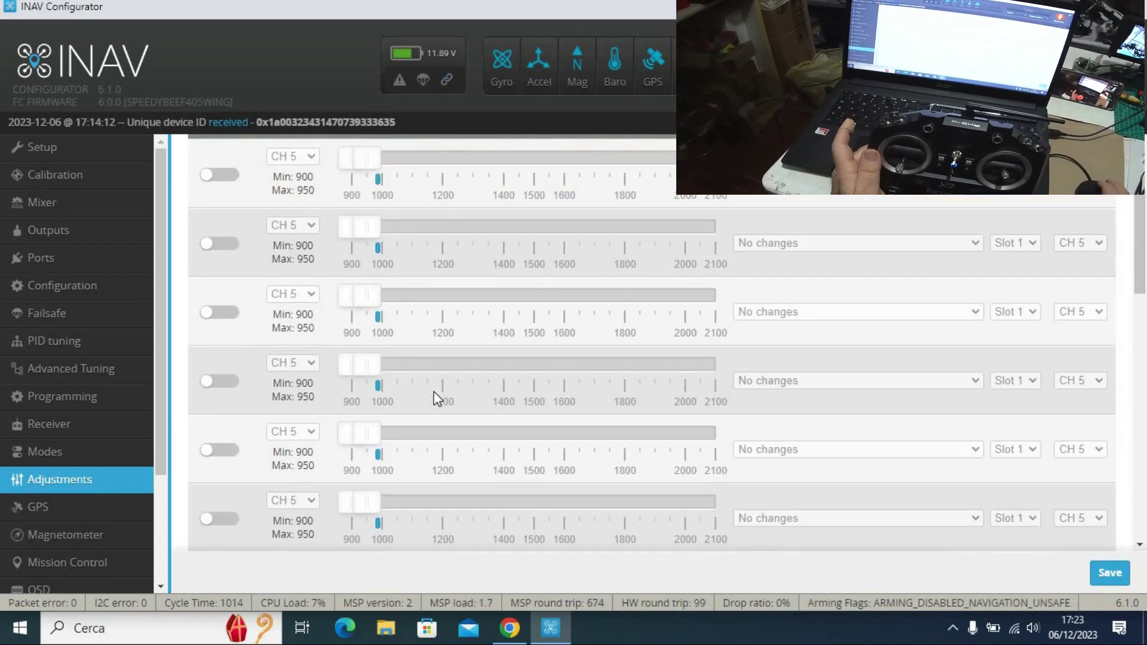
scroll(434, 392, down, 4)
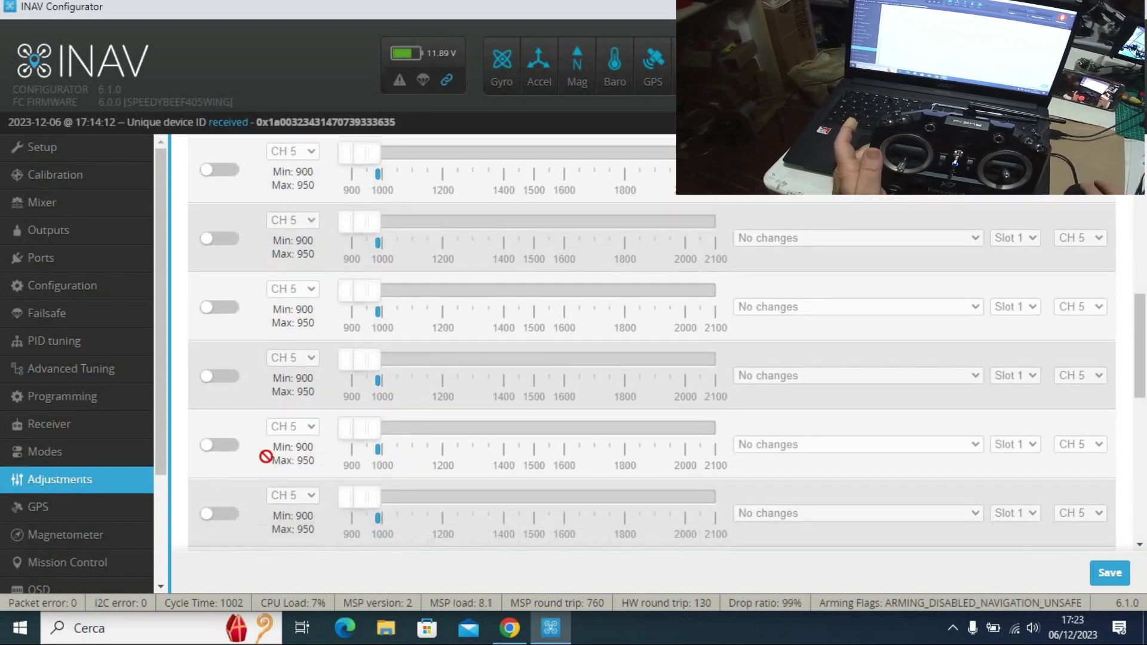
Examine the GPS page, covering the protocol, ground assistance, Galileo and timezone settings, position data and statistics.
click(53, 506)
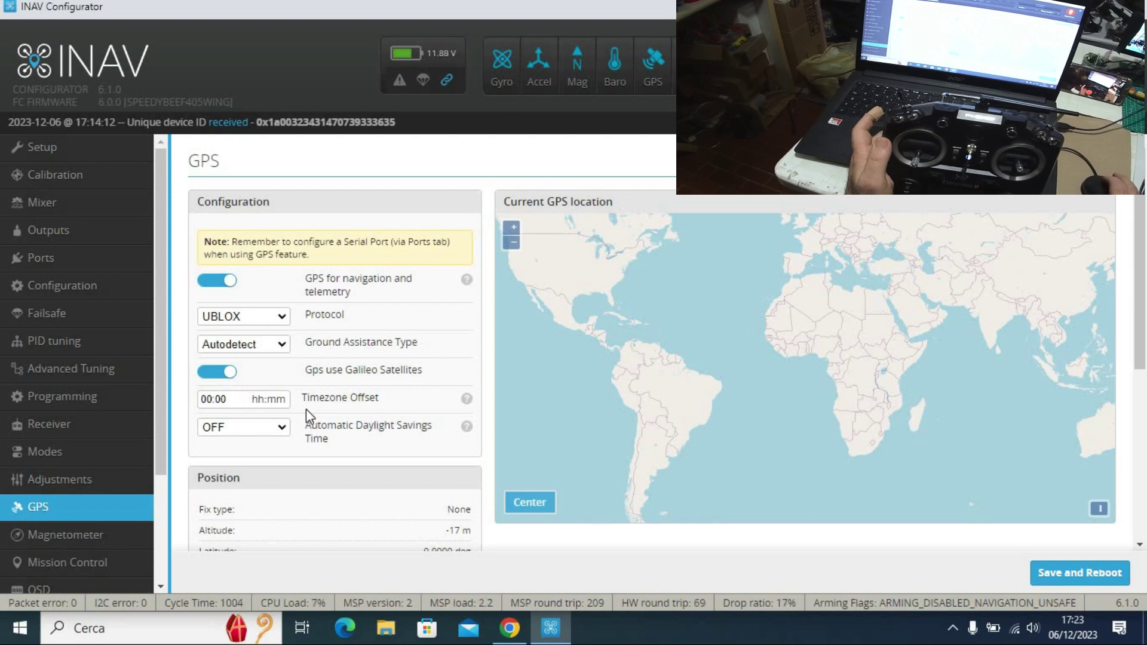
scroll(306, 410, down, 1)
scroll(306, 410, down, 1)
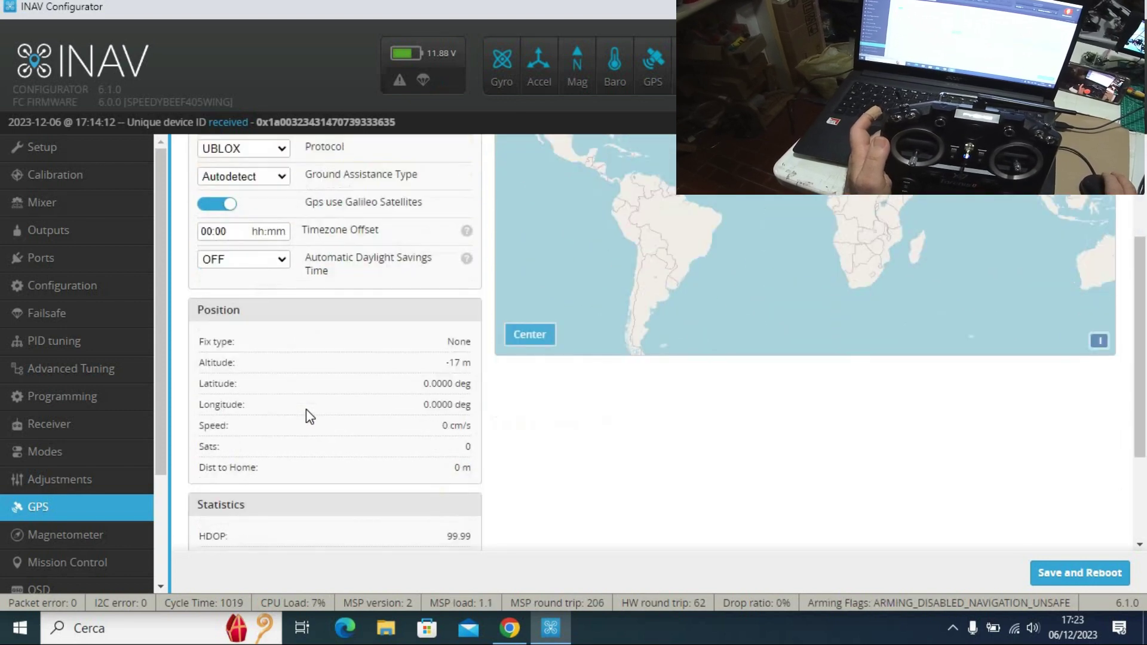
scroll(306, 410, down, 1)
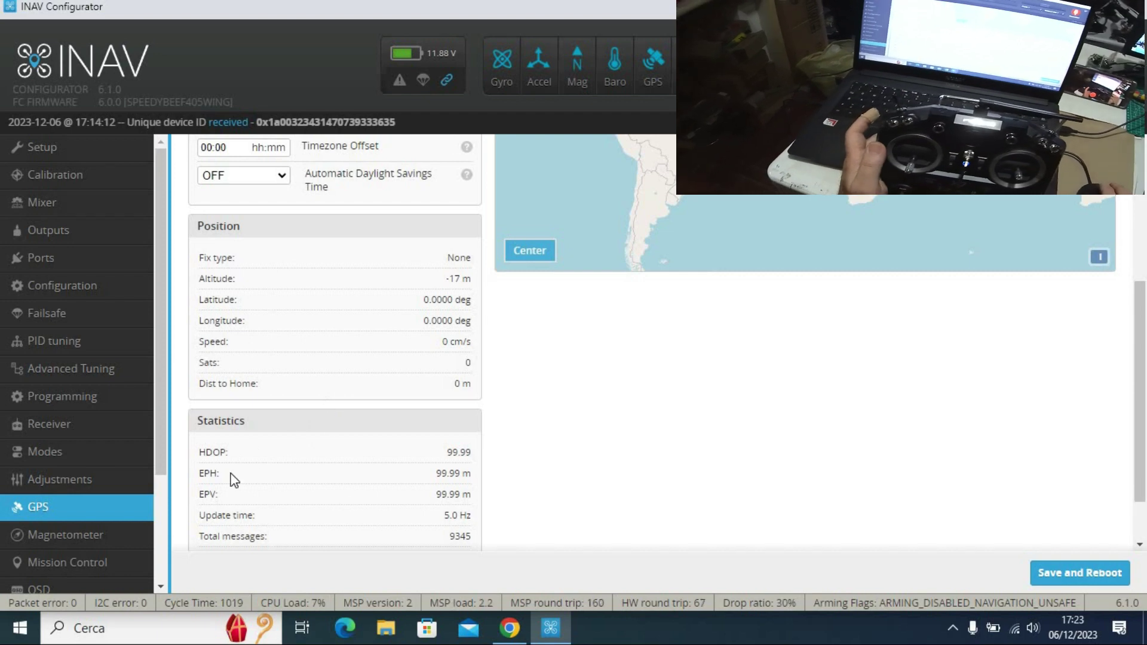
scroll(237, 464, down, 1)
scroll(239, 463, down, 1)
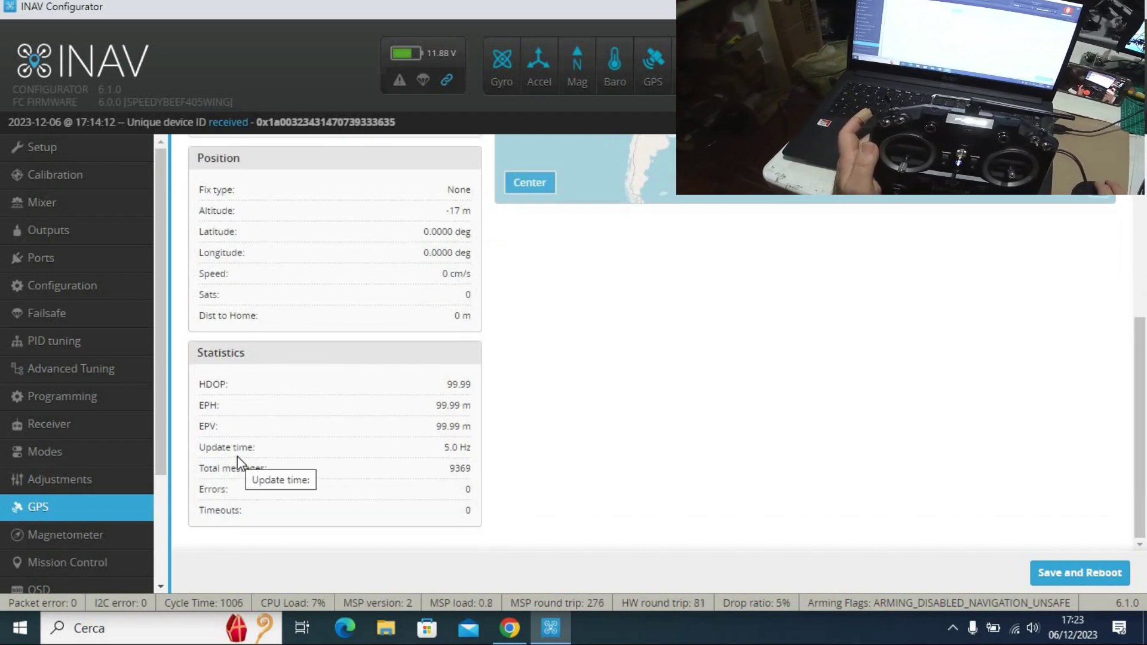
scroll(239, 458, up, 6)
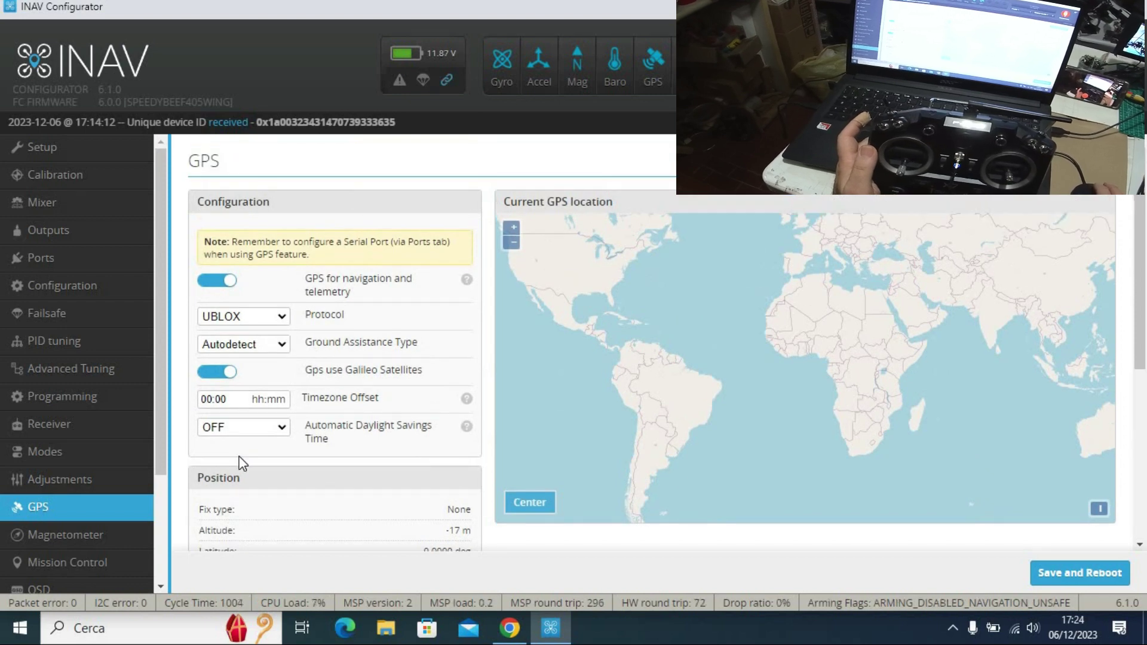
Examine the magnetometer alignment on the 3D airplane model, its orientation preset and the pitch, roll and yaw axis settings.
click(91, 530)
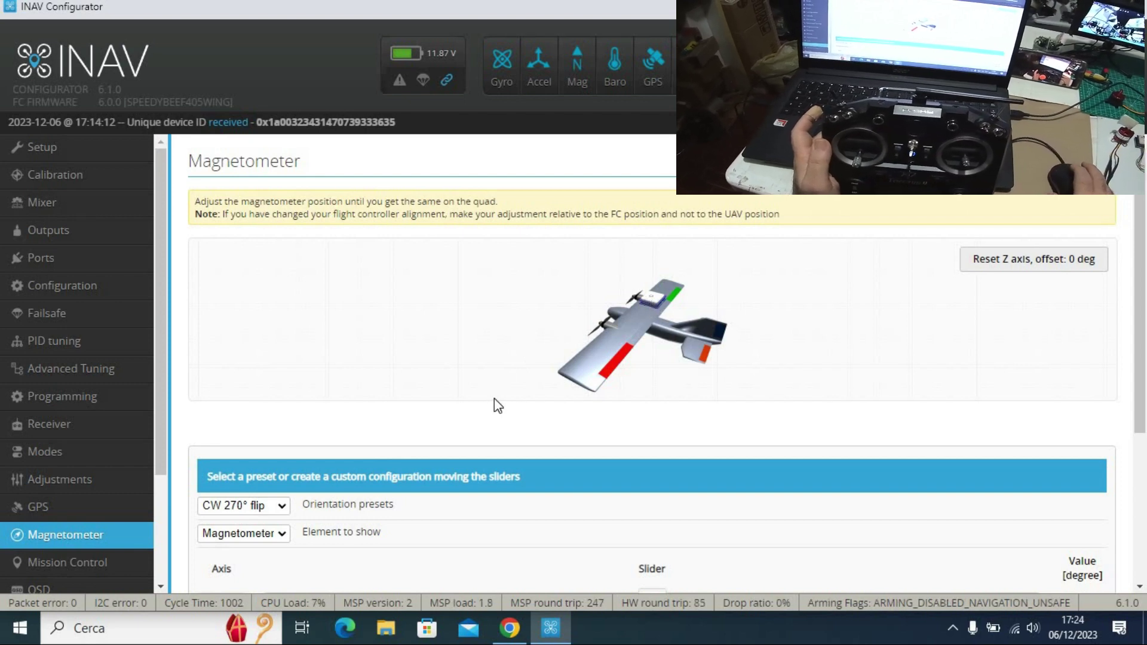
scroll(507, 399, up, 5)
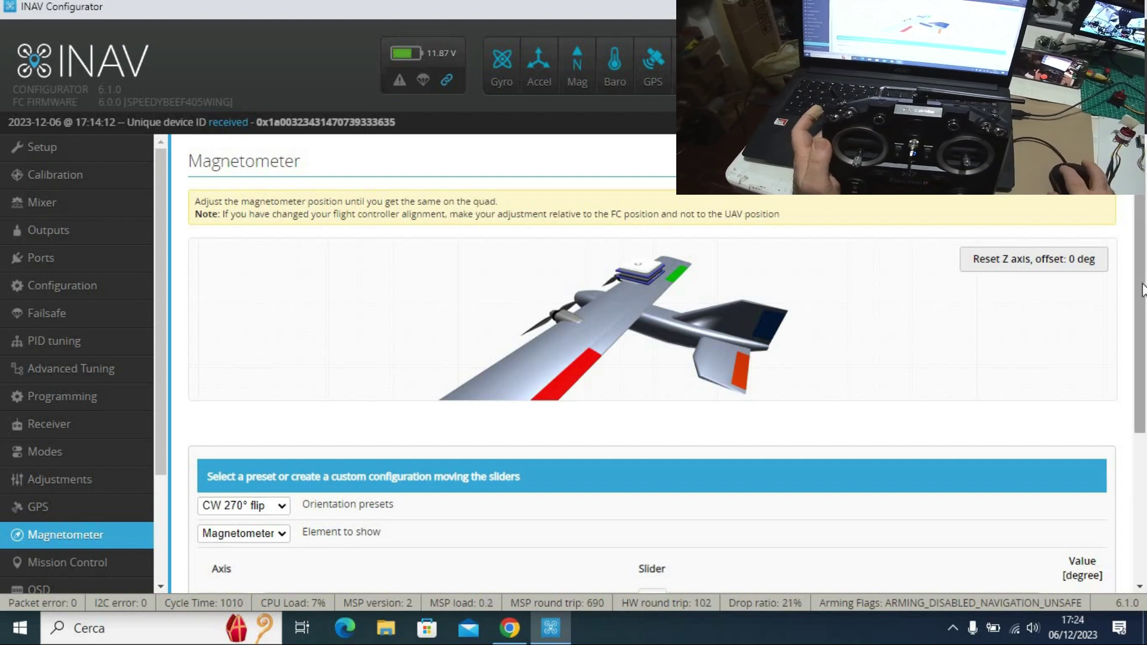
scroll(1145, 386, down, 3)
scroll(1144, 407, down, 1)
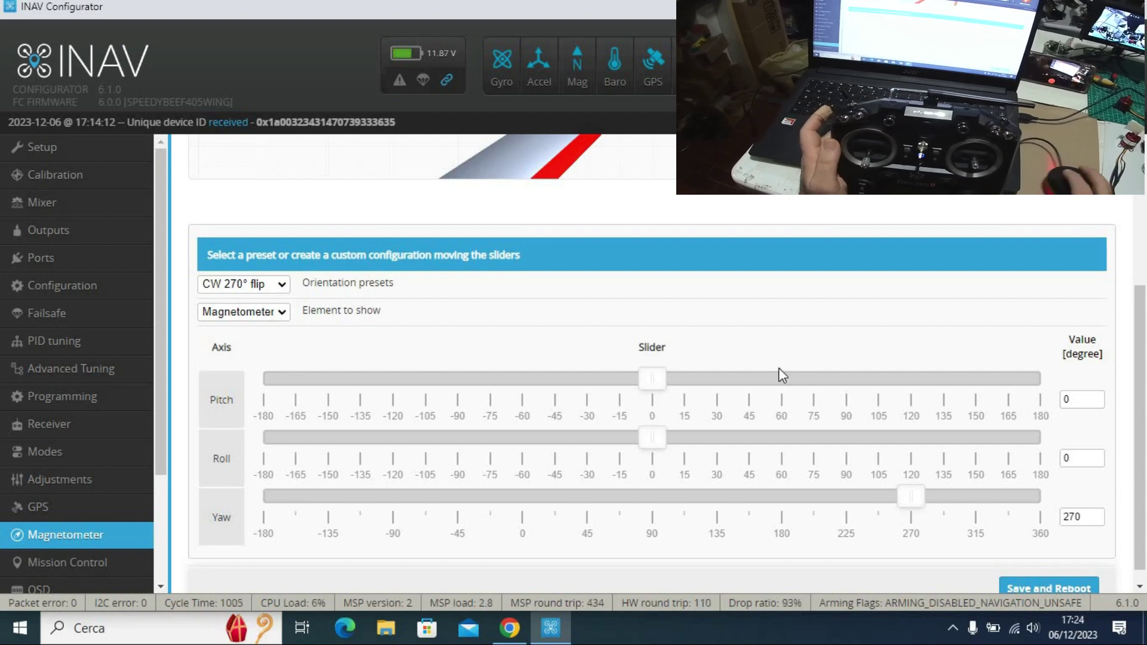
scroll(1144, 377, down, 1)
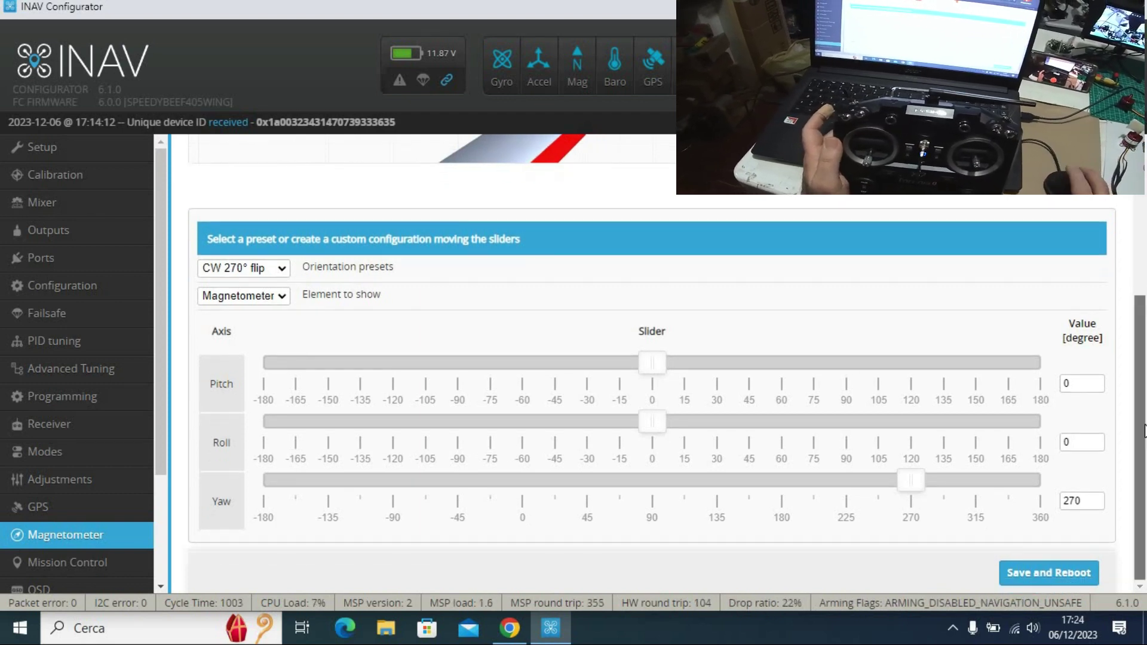
Open the OSD configuration page.
scroll(56, 474, down, 3)
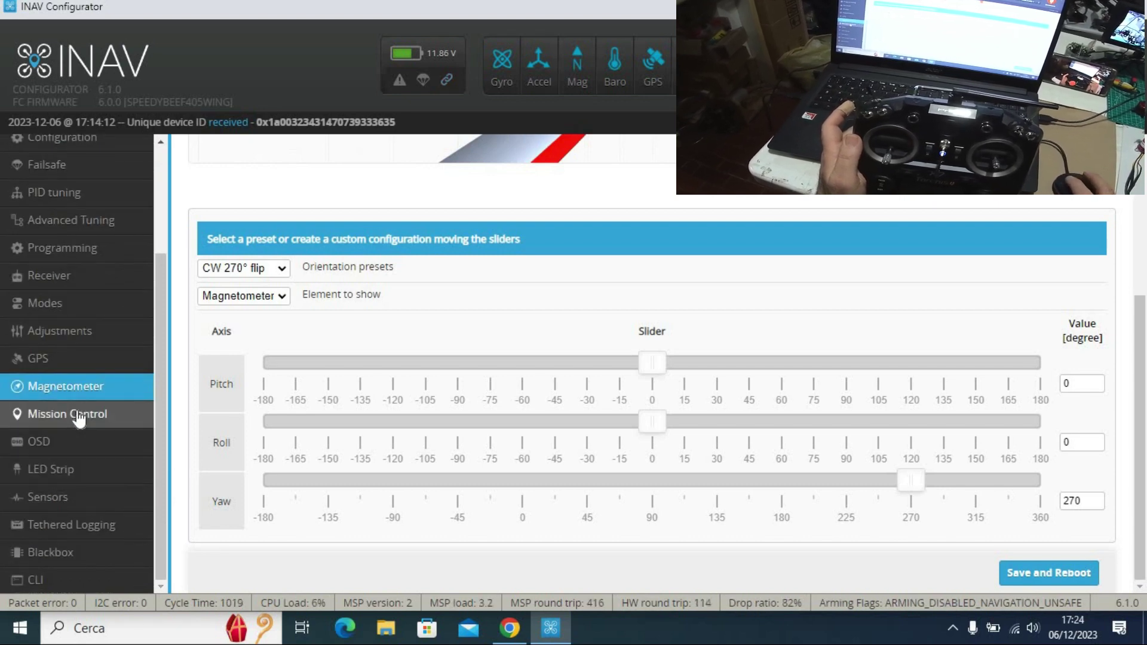
click(42, 440)
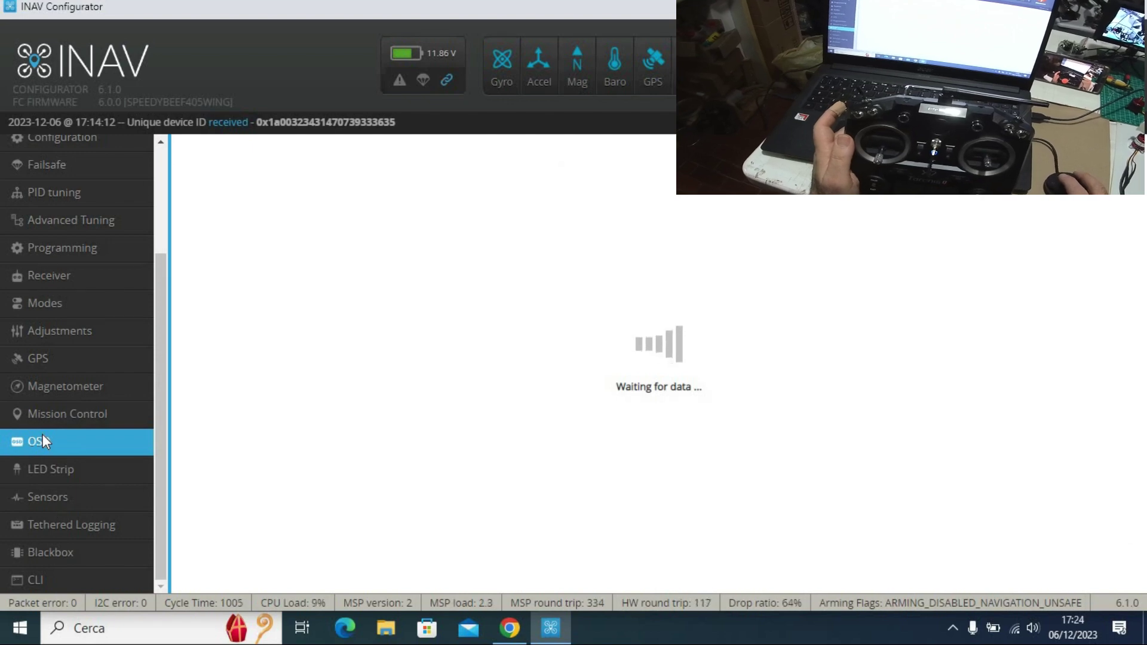